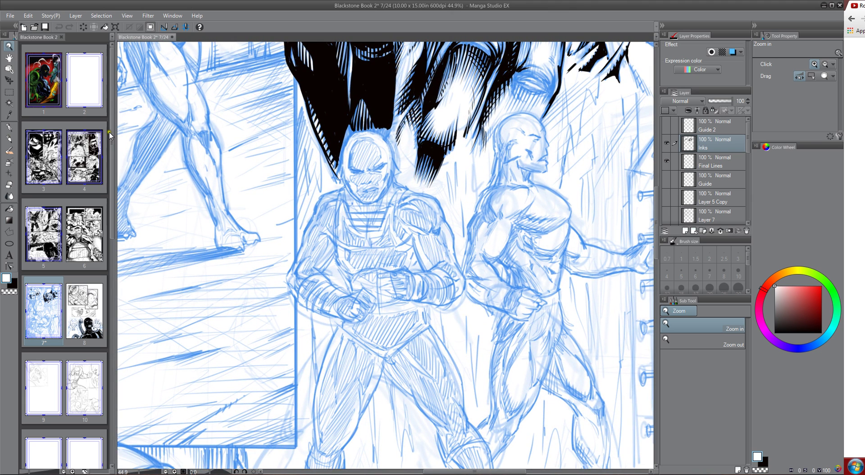
- Select the G-pen and switch the drawing colour to black for inking
left_click(9, 127)
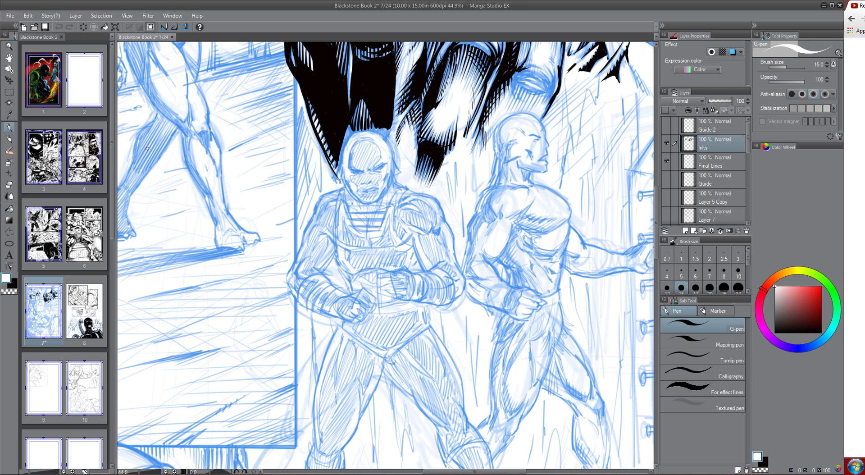
left_click(317, 204)
mouse_move(310, 191)
left_mouse_down()
mouse_move(320, 195)
mouse_move(322, 176)
left_mouse_up()
left_click(12, 285)
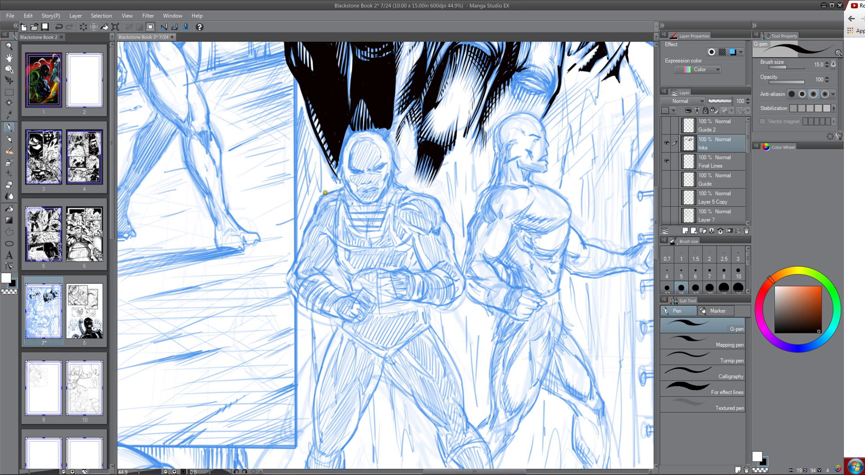
- Ink the masked figure's outer shoulder and upper arm contour, the inner arm line and the adjoining vest strap
mouse_move(337, 189)
left_mouse_down()
mouse_move(316, 205)
mouse_move(321, 198)
mouse_move(313, 227)
mouse_move(321, 198)
mouse_move(292, 270)
left_mouse_up()
left_click_drag(334, 249, 322, 270)
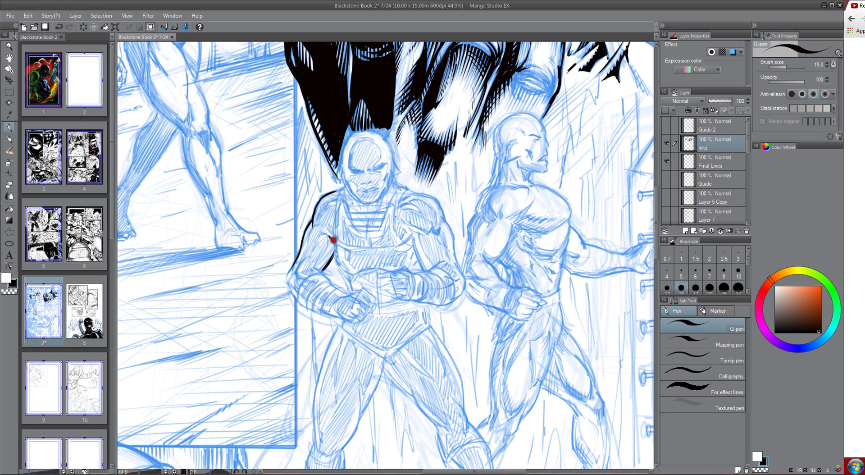
left_click_drag(333, 239, 322, 233)
mouse_move(338, 192)
left_mouse_down()
mouse_move(334, 214)
mouse_move(338, 190)
mouse_move(333, 234)
mouse_move(342, 186)
mouse_move(355, 228)
left_mouse_up()
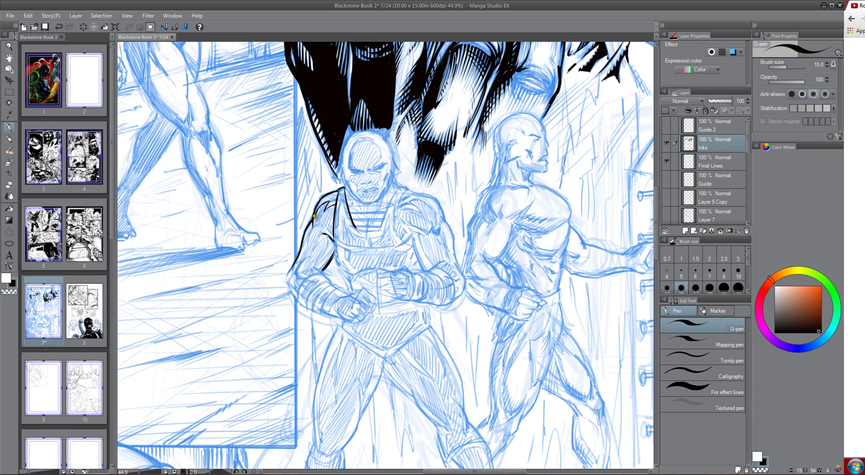
- Ink the muscle contours of the same upper arm down to the elbow, undoing the last stroke
left_click_drag(312, 227, 294, 268)
mouse_move(314, 233)
left_mouse_down()
mouse_move(328, 242)
mouse_move(326, 263)
left_mouse_up()
left_click_drag(290, 270, 298, 291)
key("ctrl+z")
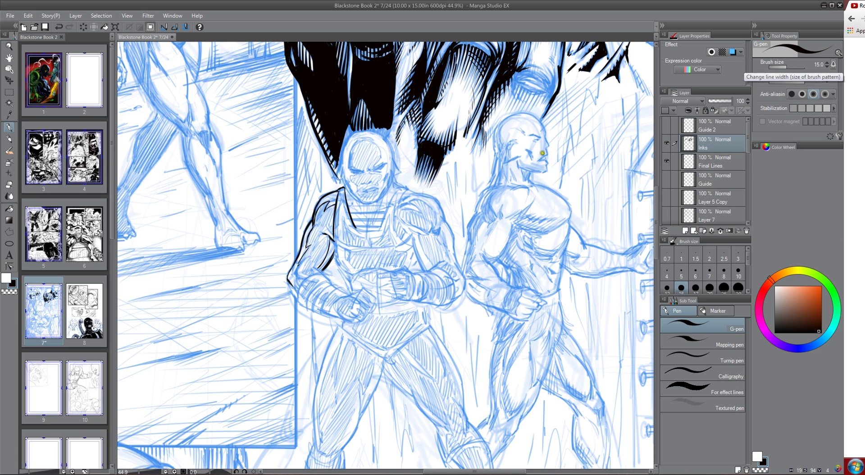
- Scribble a zigzag test stroke in the panel beside the masked figure and undo it
left_click(813, 93)
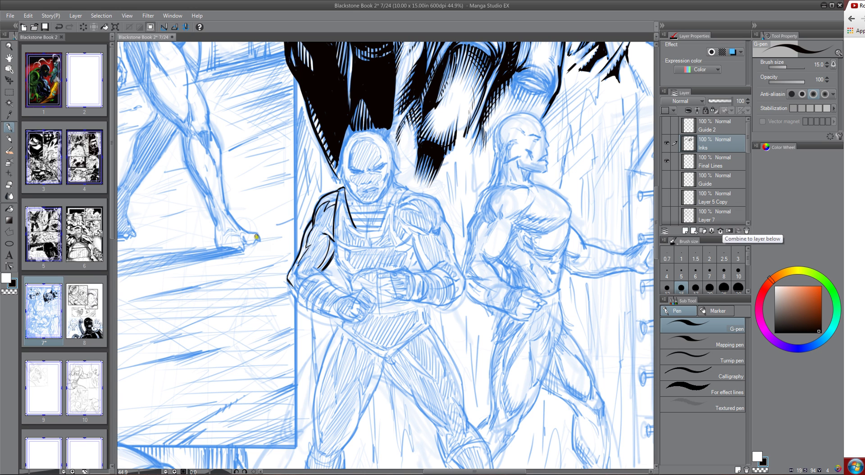
mouse_move(233, 209)
left_mouse_down()
mouse_move(262, 251)
mouse_move(213, 352)
mouse_move(172, 279)
left_mouse_up()
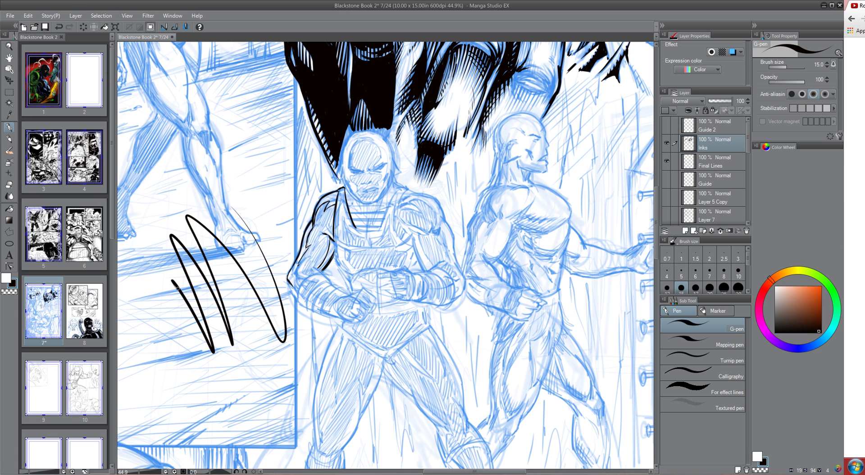
key("ctrl+z")
key("ctrl+z")
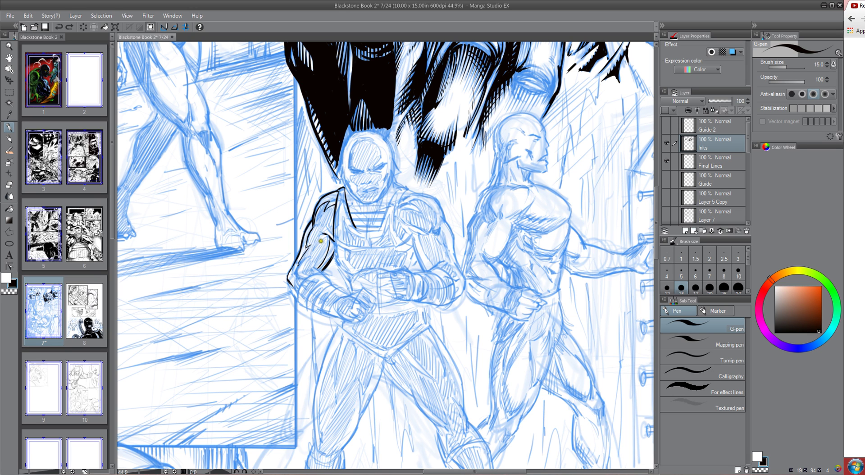
- Ink the inner arm details, elbow and wrapped forearm of the masked figure, undoing the misplaced last stroke
left_click_drag(317, 242, 307, 255)
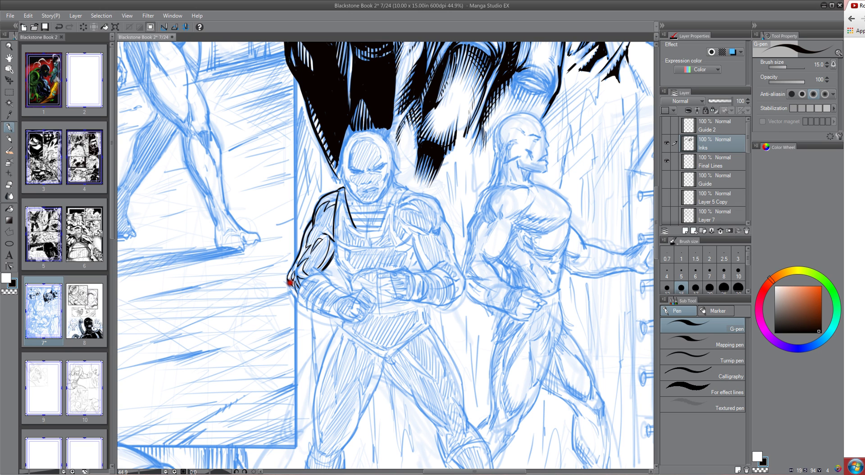
mouse_move(293, 287)
left_mouse_down()
mouse_move(295, 293)
mouse_move(300, 285)
left_mouse_up()
left_click_drag(332, 283, 338, 286)
left_click_drag(296, 296, 332, 316)
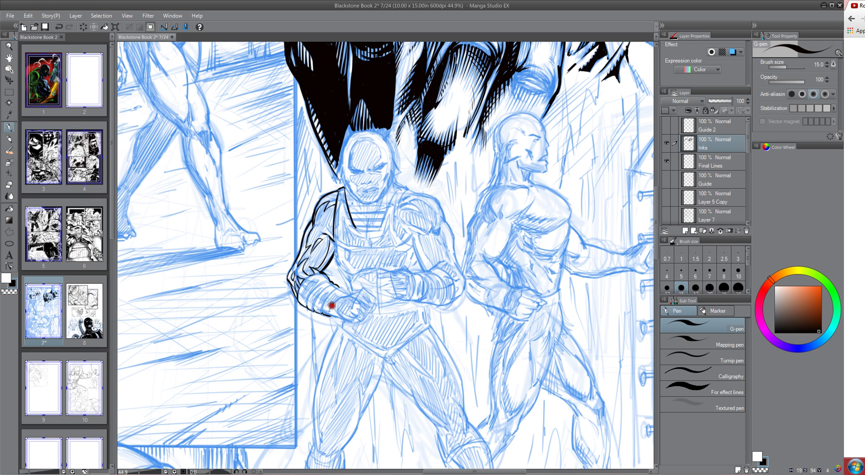
left_click_drag(341, 287, 349, 294)
key("ctrl+z")
- Ink the torso edge beside the inked arm, the wrist wrapping, and the vest's neckline up to the opposite shoulder
left_click_drag(332, 238, 338, 262)
left_click_drag(342, 272, 347, 291)
mouse_move(357, 228)
left_mouse_down()
mouse_move(378, 229)
mouse_move(394, 193)
mouse_move(409, 189)
left_mouse_up()
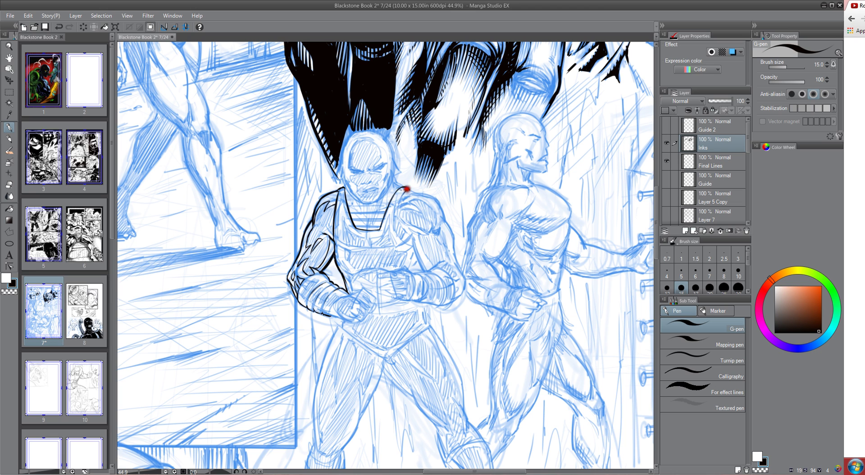
- Ink the vest's opposite armhole, the line below the chest, and the outer contour of that shoulder and arm
mouse_move(407, 190)
left_mouse_down()
mouse_move(395, 224)
mouse_move(414, 250)
left_mouse_up()
left_click_drag(383, 250, 384, 250)
left_click_drag(388, 251, 352, 251)
mouse_move(407, 190)
left_mouse_down()
mouse_move(442, 206)
mouse_move(434, 199)
mouse_move(460, 269)
left_mouse_up()
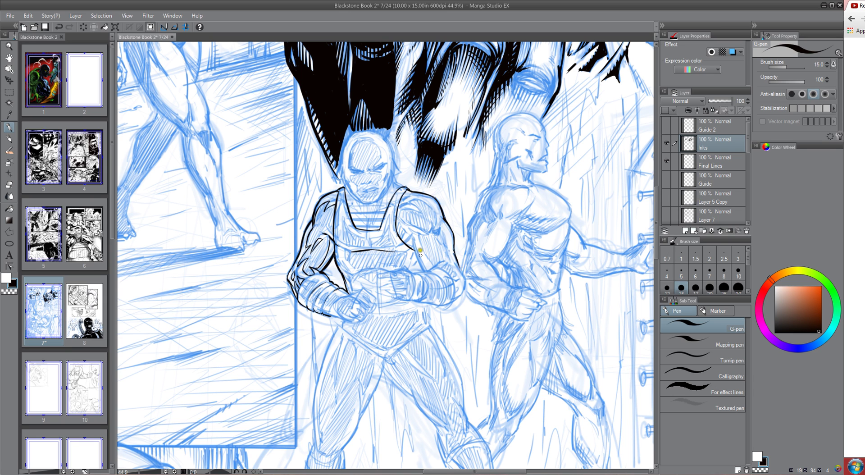
- Ink the short crease at the armpit beside the newly outlined arm, undoing misplaced strokes
left_click_drag(412, 236, 424, 267)
key("ctrl+z")
left_click_drag(407, 232, 407, 245)
key("ctrl+z")
- Ink the masked figure's thigh and groin contours, plus the inner upper arm and outer elbow beside the second figure
mouse_move(340, 324)
left_mouse_down()
mouse_move(313, 426)
mouse_move(313, 409)
mouse_move(353, 436)
mouse_move(341, 447)
mouse_move(383, 359)
left_mouse_up()
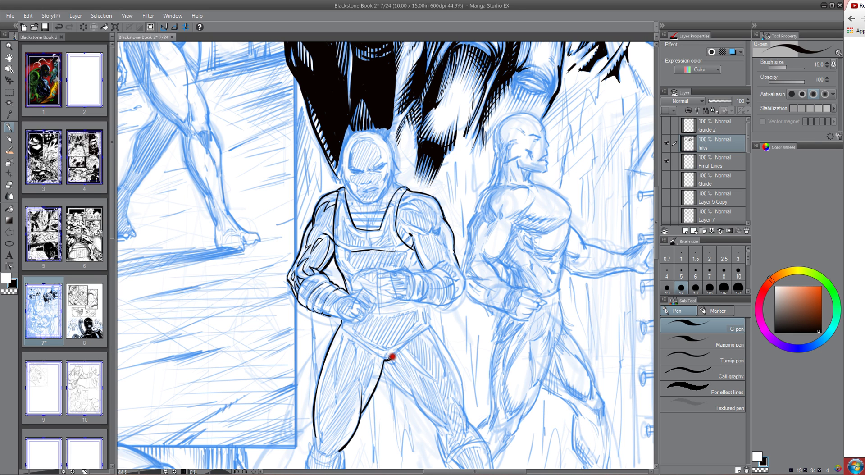
mouse_move(386, 360)
left_mouse_down()
mouse_move(403, 344)
mouse_move(366, 346)
left_mouse_up()
left_click_drag(384, 360, 414, 399)
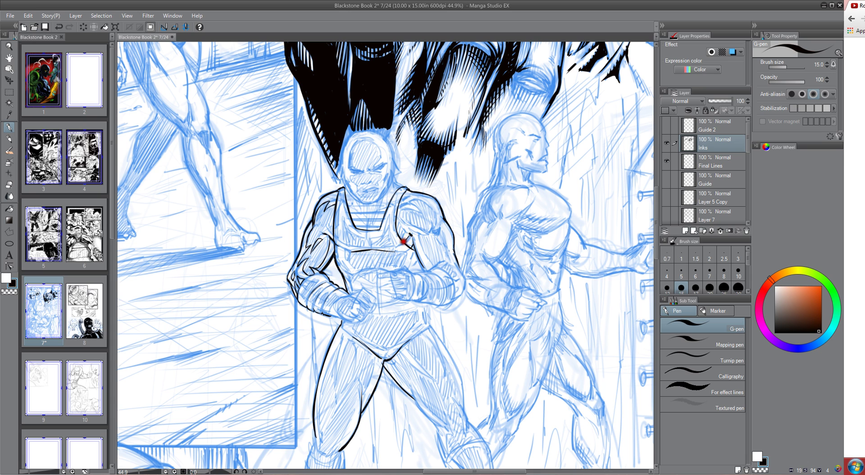
mouse_move(419, 236)
left_mouse_down()
mouse_move(434, 266)
mouse_move(418, 228)
mouse_move(439, 226)
mouse_move(445, 238)
mouse_move(439, 225)
mouse_move(462, 295)
left_mouse_up()
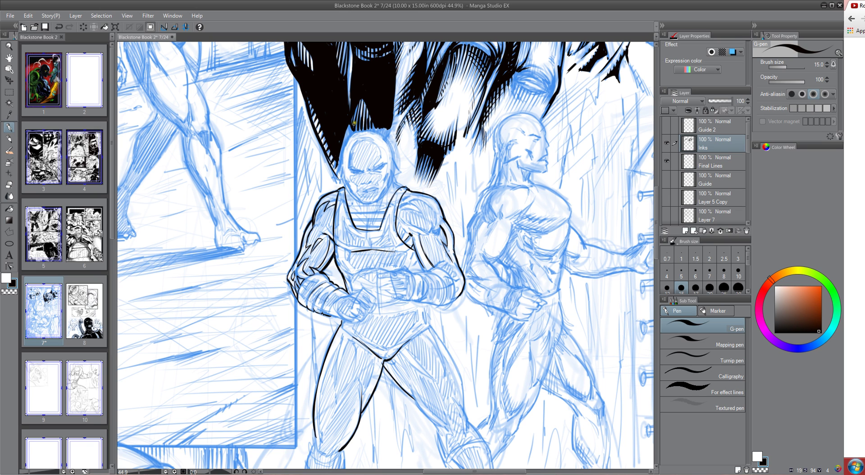
left_click_drag(431, 264, 432, 266)
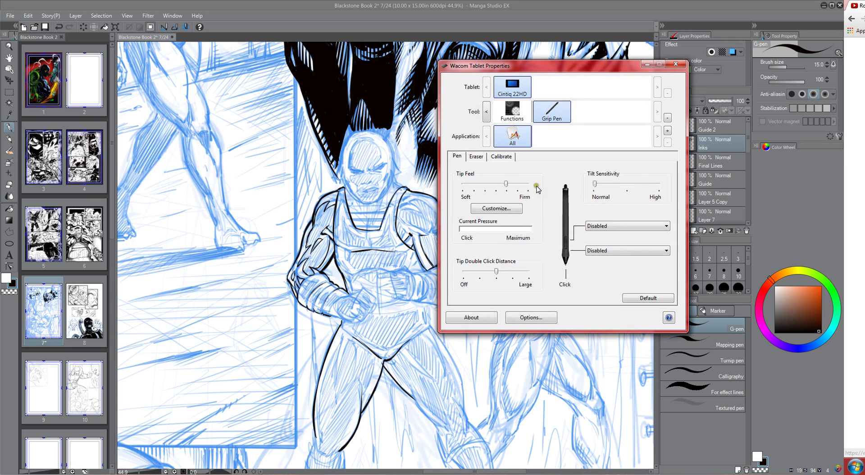
- Switch to Wacom Tablet Properties and examine the functions available for the Grip Pen's upper side switch, leaving it Disabled
left_click_drag(513, 69, 448, 79)
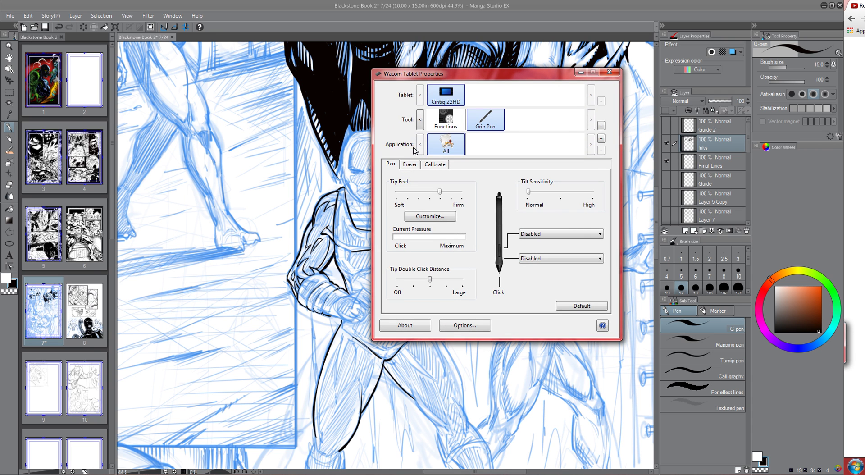
left_click_drag(494, 76, 532, 69)
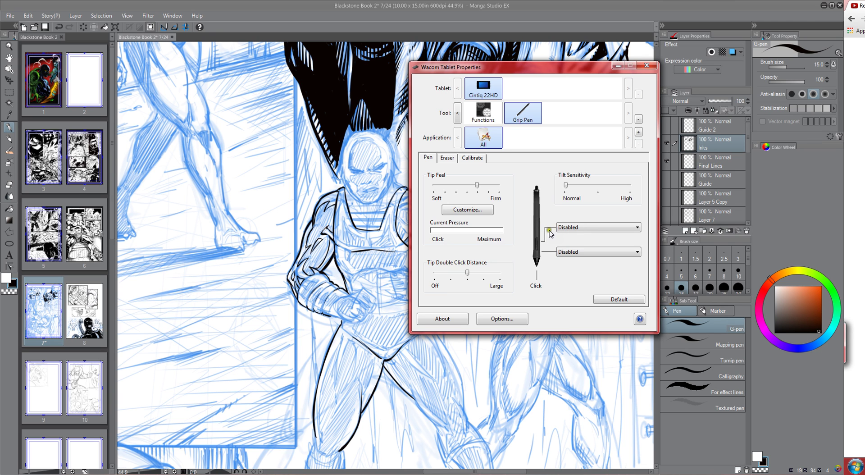
left_click(564, 228)
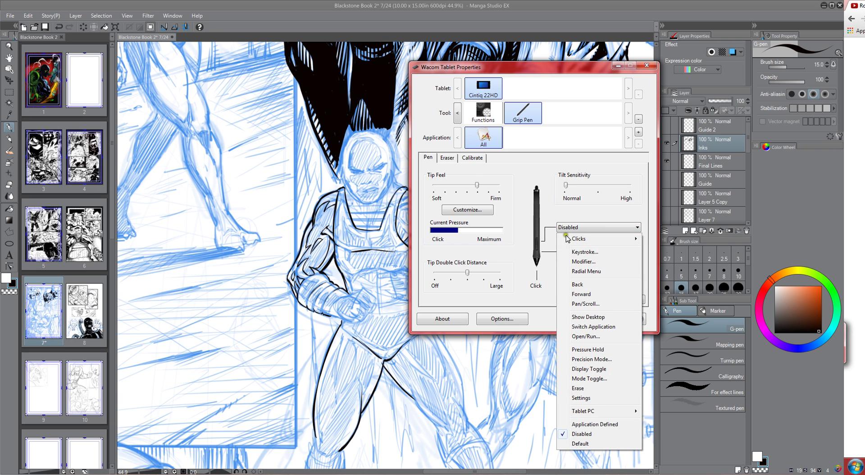
left_click(555, 211)
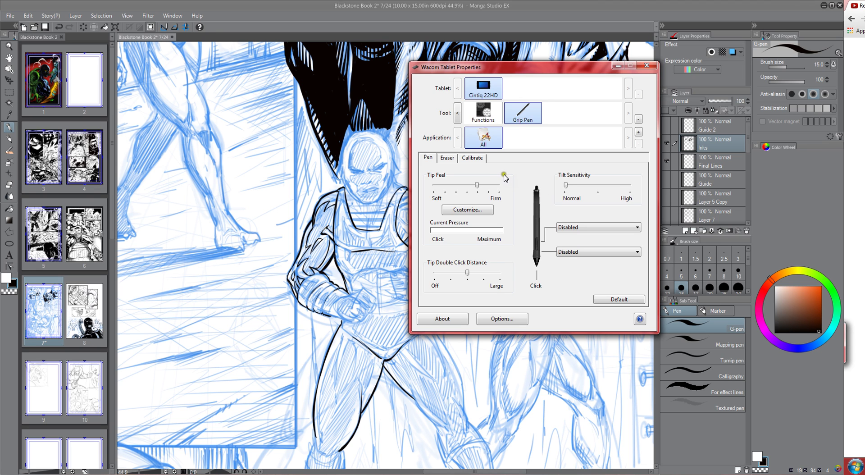
- Test light and firm pen pressure against the Current Pressure gauge of the Grip Pen
left_click(425, 216)
left_click_drag(427, 232, 428, 217)
left_click_drag(427, 214, 424, 210)
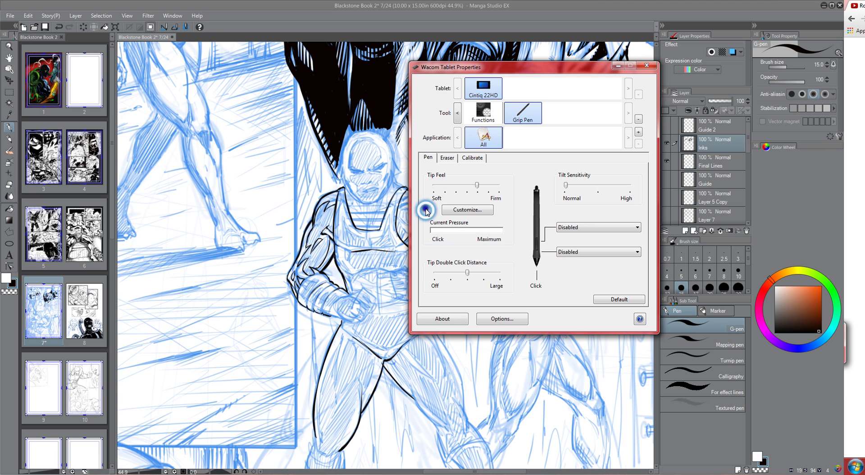
left_click(425, 209)
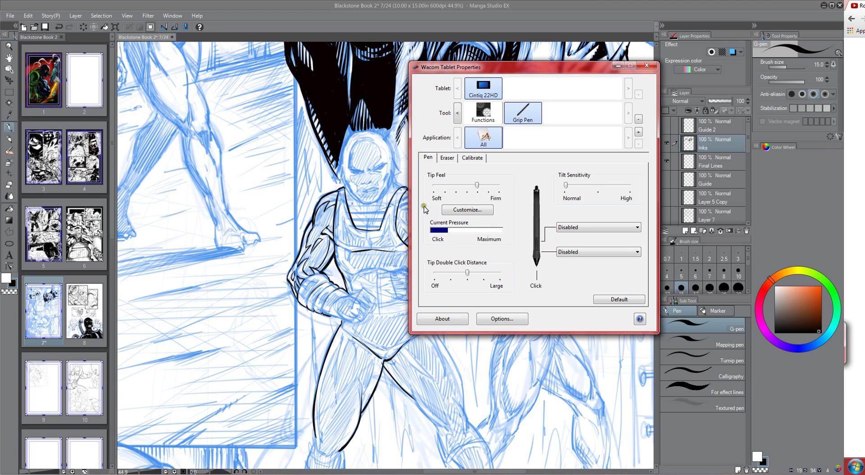
left_click(423, 203)
left_click(426, 213)
- Return to Manga Studio, draw two long tapered curves in the panel beside the masked figure, and undo them
left_click(447, 69)
left_click_drag(447, 69, 485, 67)
left_click(265, 184)
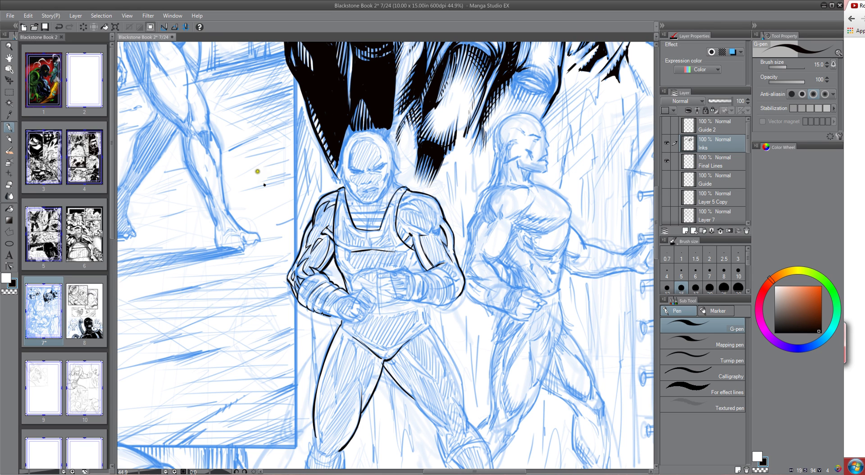
key("ctrl+z")
mouse_move(253, 159)
left_mouse_down()
mouse_move(265, 240)
mouse_move(252, 339)
left_mouse_up()
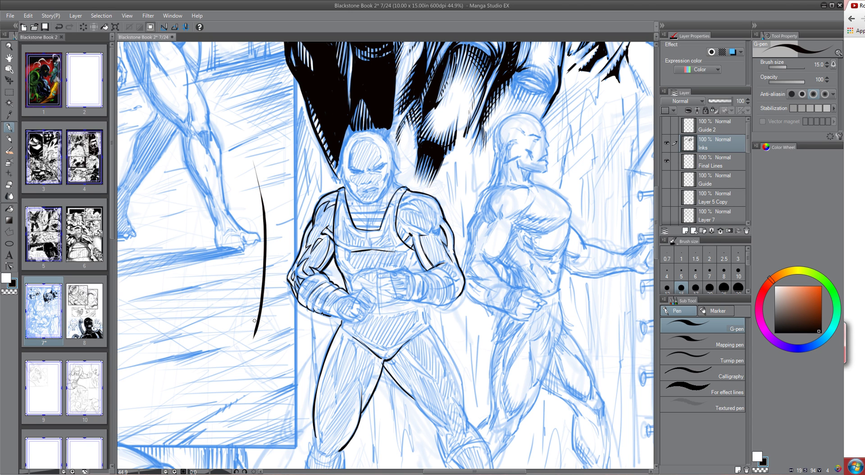
left_click_drag(240, 161, 249, 207)
left_click_drag(251, 226, 239, 337)
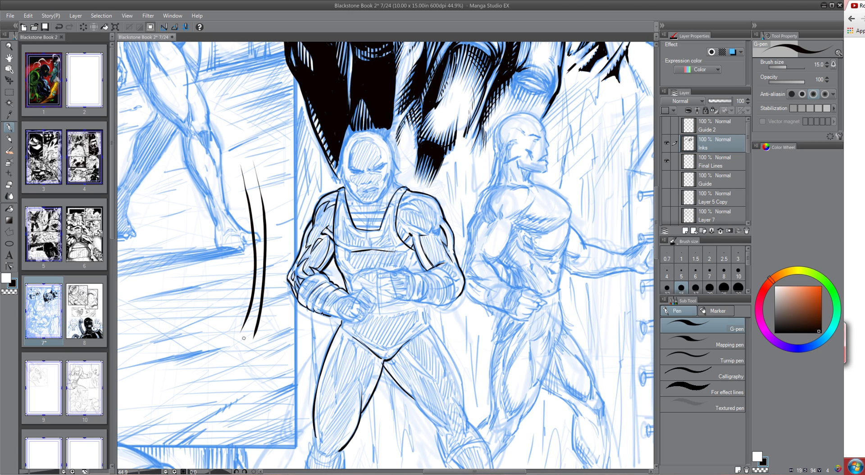
key("ctrl+z")
key("ctrl+z")
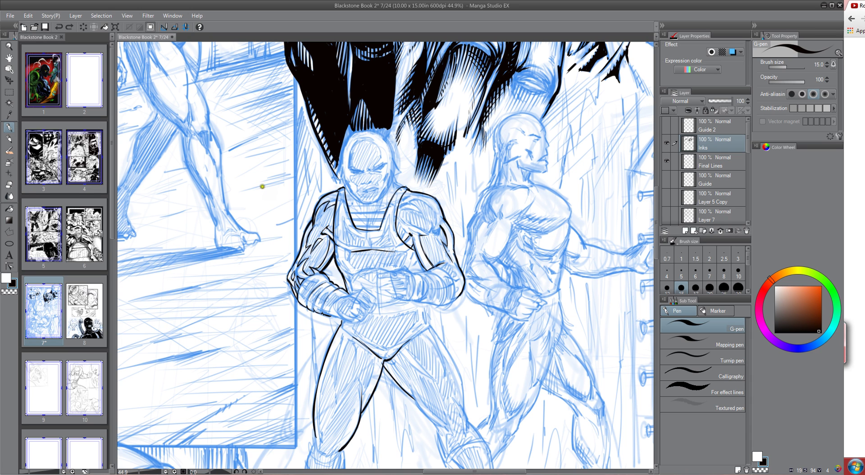
- Increase the G-pen brush size to 40 and try thick tapered strokes beside the masked figure, undoing each one
key("bracketright")
key("bracketright")
key("bracketright")
key("bracketright")
key("bracketright")
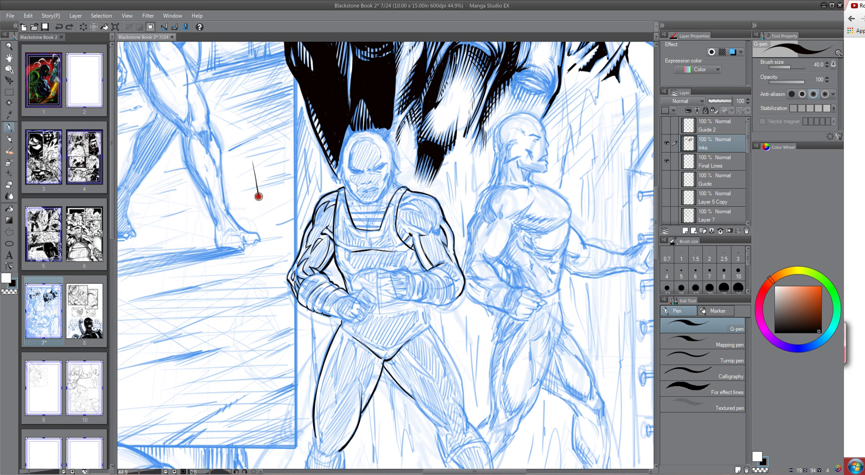
left_click_drag(262, 219, 257, 364)
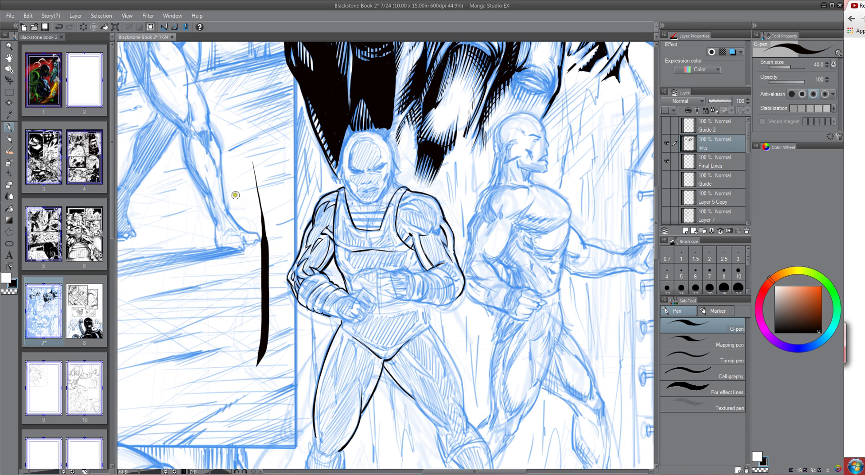
key("ctrl+z")
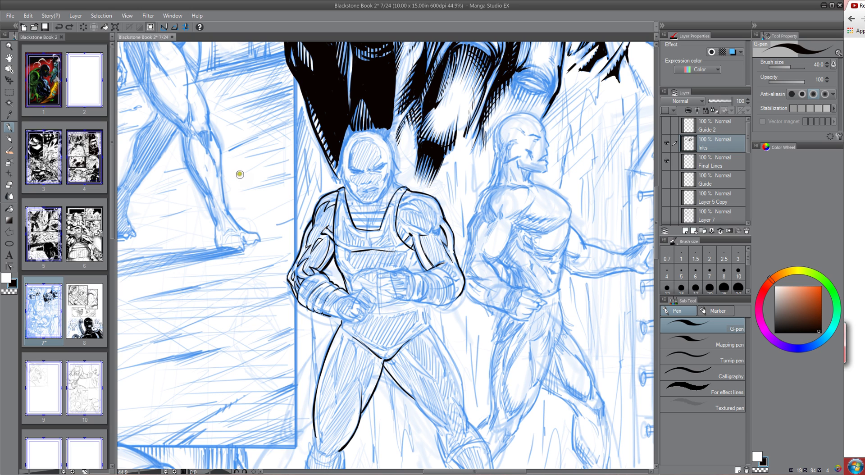
mouse_move(240, 176)
left_mouse_down()
mouse_move(248, 270)
mouse_move(210, 412)
left_mouse_up()
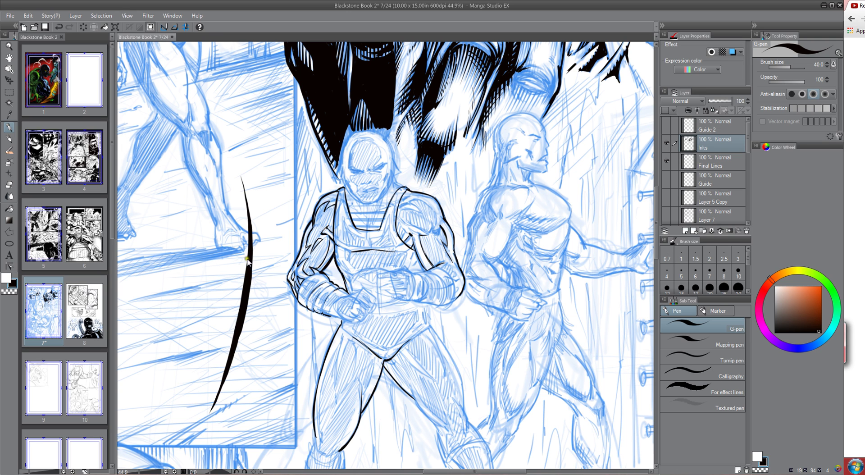
key("ctrl+z")
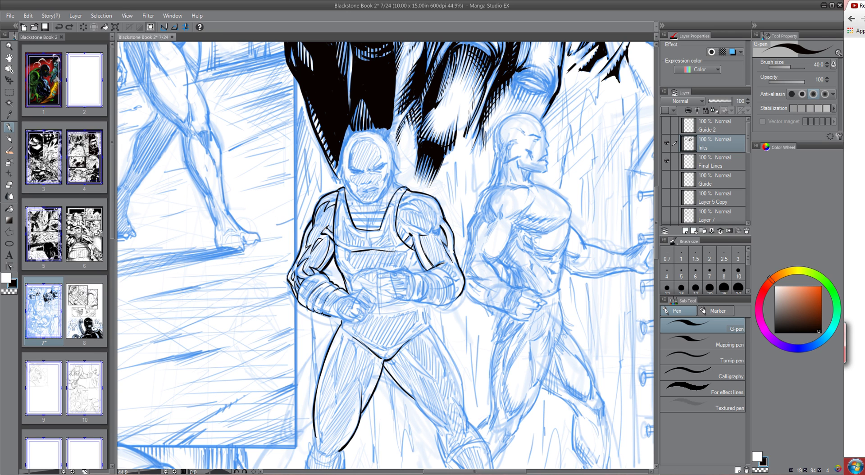
- Switch to Wacom Tablet Properties and review the Grip Pen's eraser and calibration settings
key("alt+Tab")
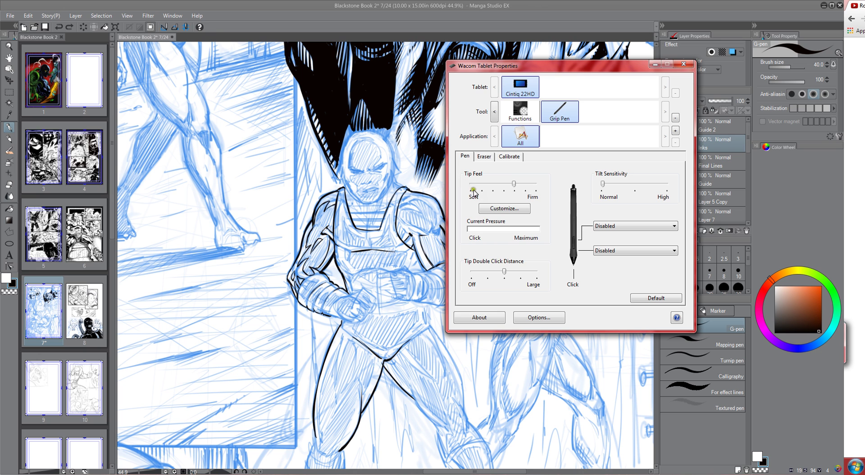
left_click_drag(463, 67, 383, 97)
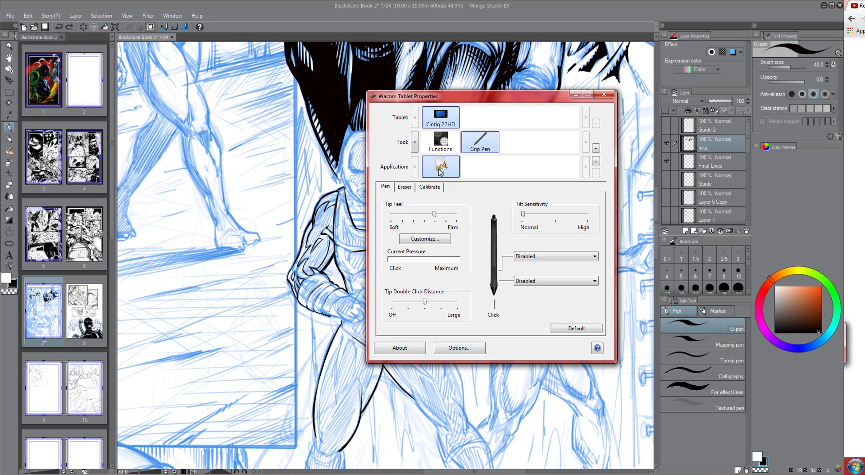
left_click(403, 188)
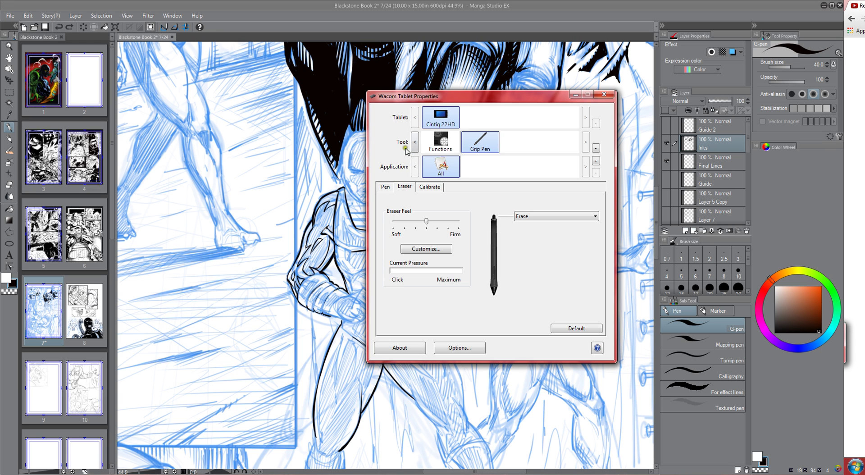
left_click(423, 187)
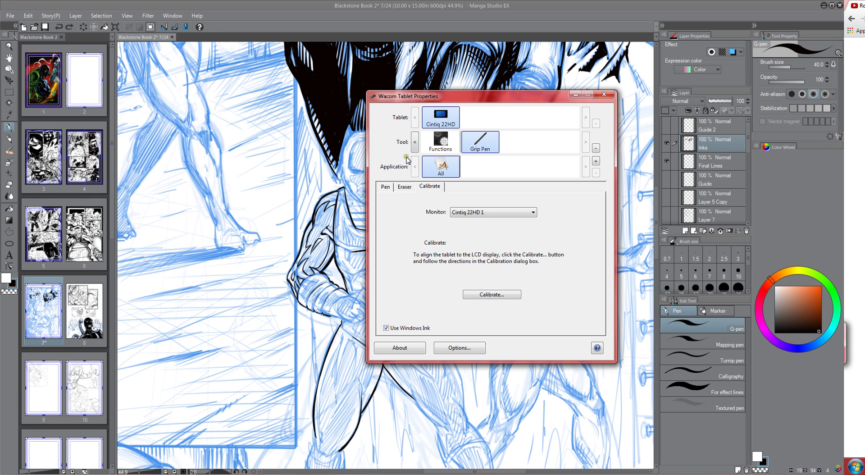
- Revisit the Grip Pen's pen settings, return to Manga Studio, and draw a smiley face and three ovals beside the masked figure
left_click(382, 185)
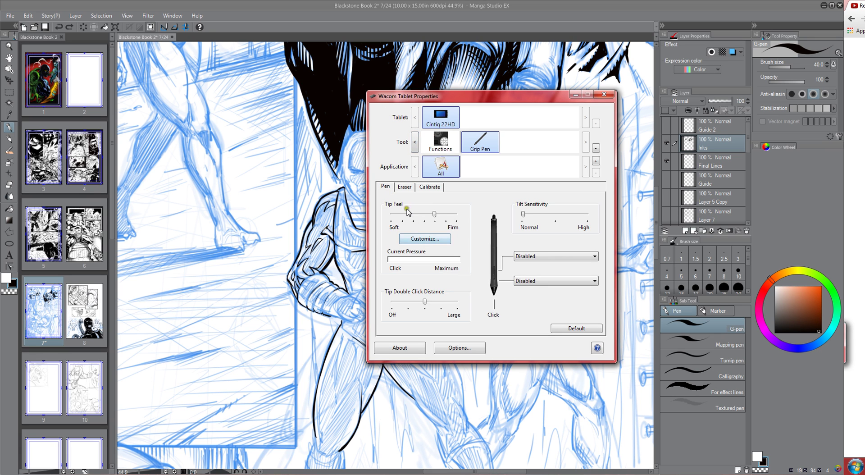
left_click(232, 189)
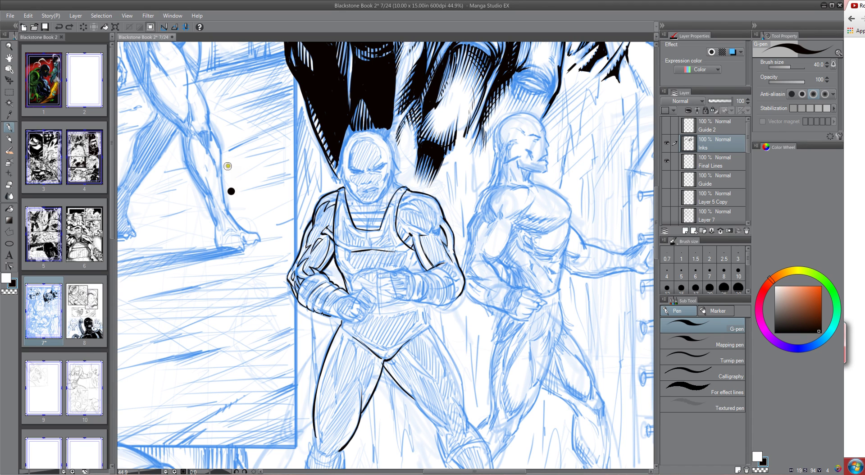
key("ctrl+z")
mouse_move(170, 199)
left_mouse_down()
mouse_move(217, 193)
mouse_move(178, 248)
mouse_move(179, 193)
mouse_move(186, 213)
left_mouse_up()
mouse_move(200, 205)
left_mouse_down()
mouse_move(207, 234)
mouse_move(190, 233)
left_mouse_up()
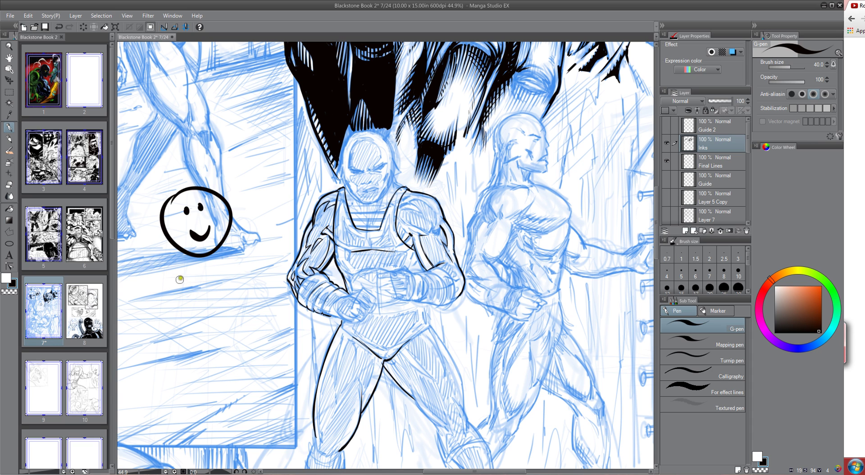
mouse_move(173, 294)
left_mouse_down()
mouse_move(210, 284)
mouse_move(171, 348)
mouse_move(165, 269)
left_mouse_up()
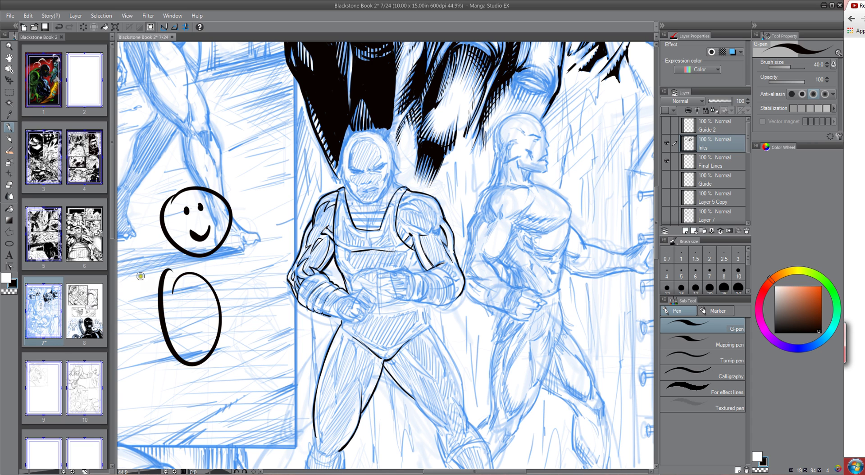
left_click_drag(228, 151, 238, 129)
mouse_move(170, 135)
left_mouse_down()
mouse_move(205, 146)
mouse_move(177, 119)
left_mouse_up()
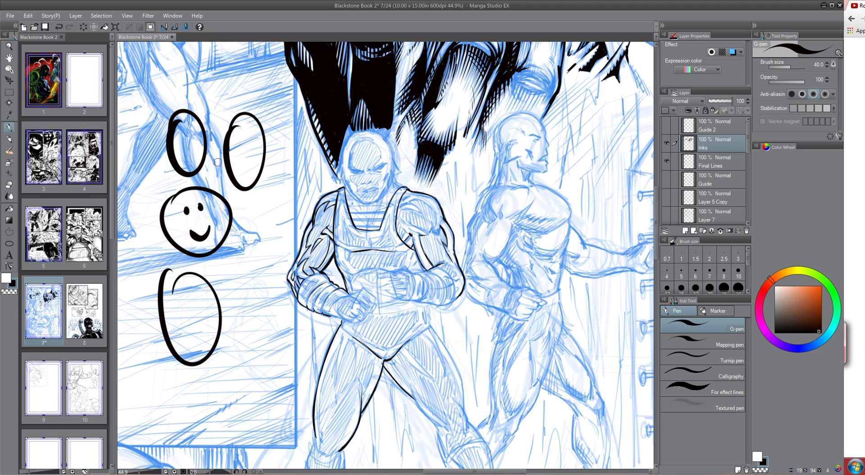
- Undo the ovals and the smiley face drawn beside the masked figure
key("ctrl+z")
key("ctrl+z")
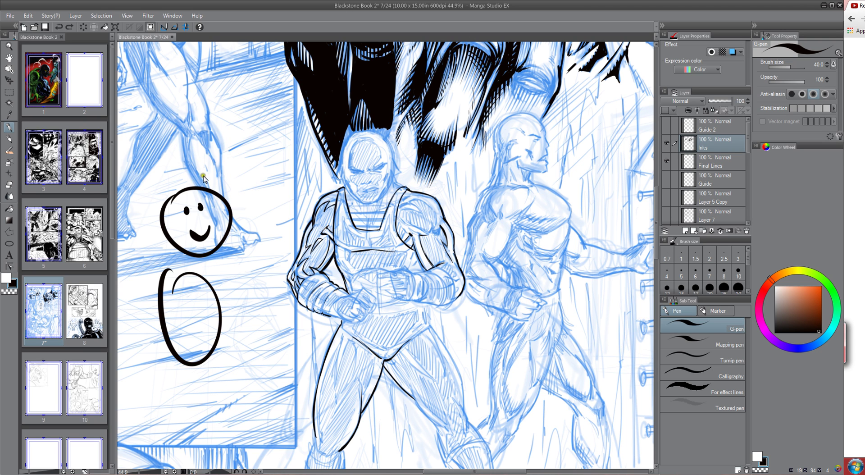
key("ctrl+z")
key("ctrl+z")
key("ctrl+z")
key("ctrl+z")
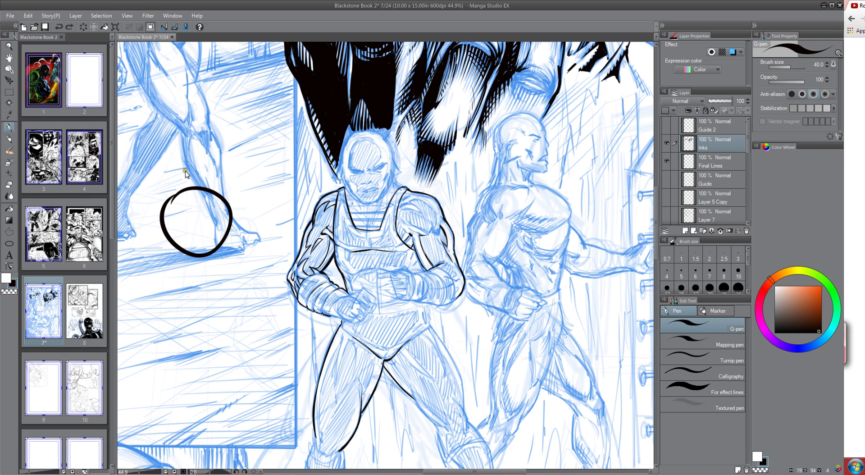
key("ctrl+z")
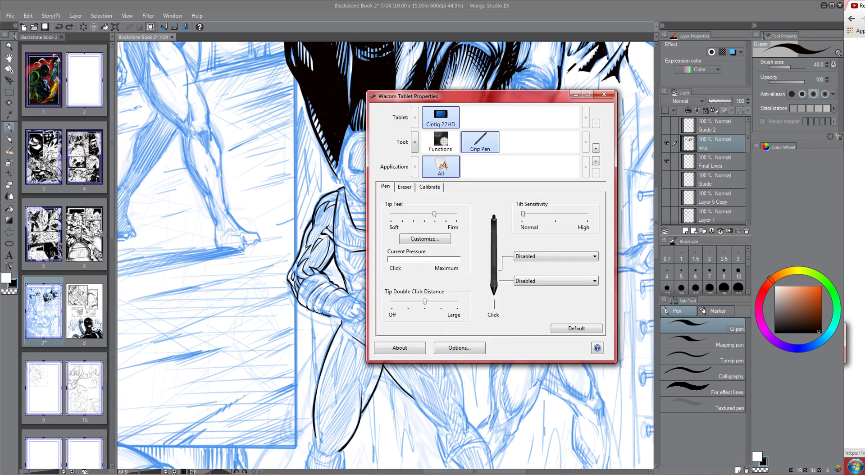
- Switch to Wacom Tablet Properties and review the Cintiq's ExpressKeys, Touch Strip and Display Toggle functions, toggling Force Proportions on and off
left_click(476, 205)
left_click(424, 135)
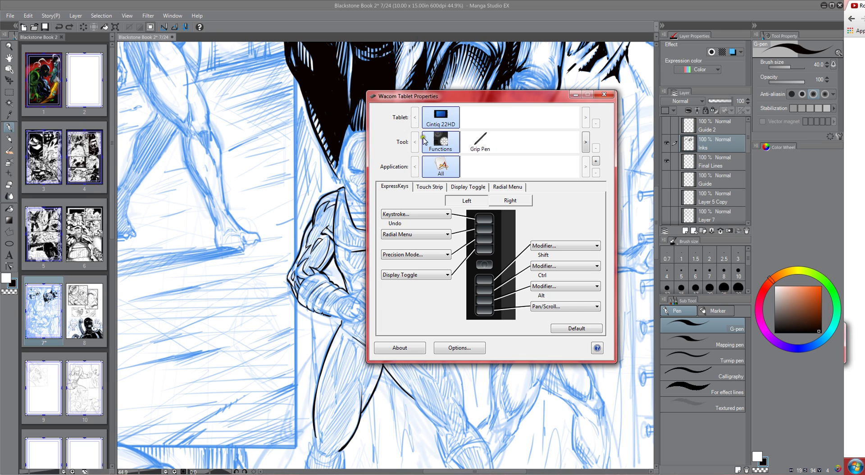
left_click(419, 184)
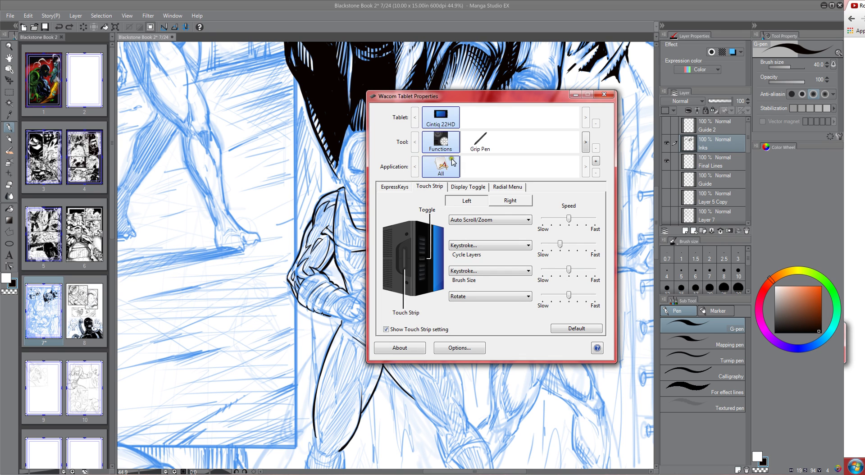
left_click(450, 183)
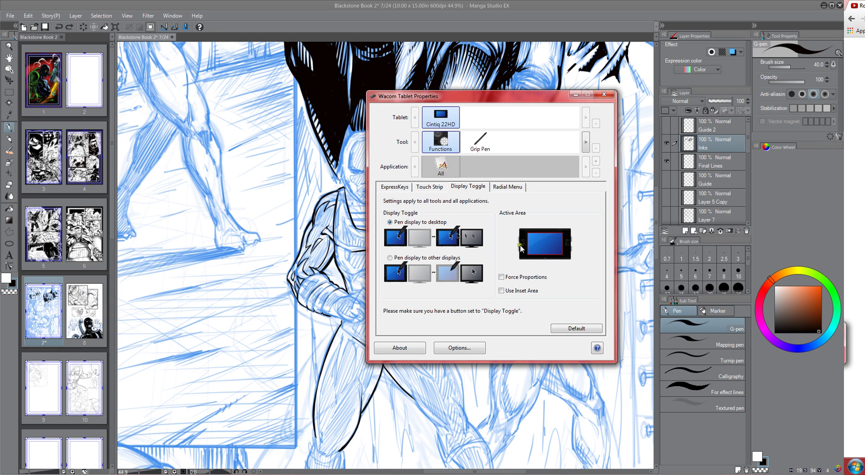
left_click(496, 226)
left_click(497, 212)
left_click(501, 277)
left_click(500, 277)
- Set the Grip Pen's Tip Feel to the softest level and minimize Wacom Tablet Properties
left_click(473, 142)
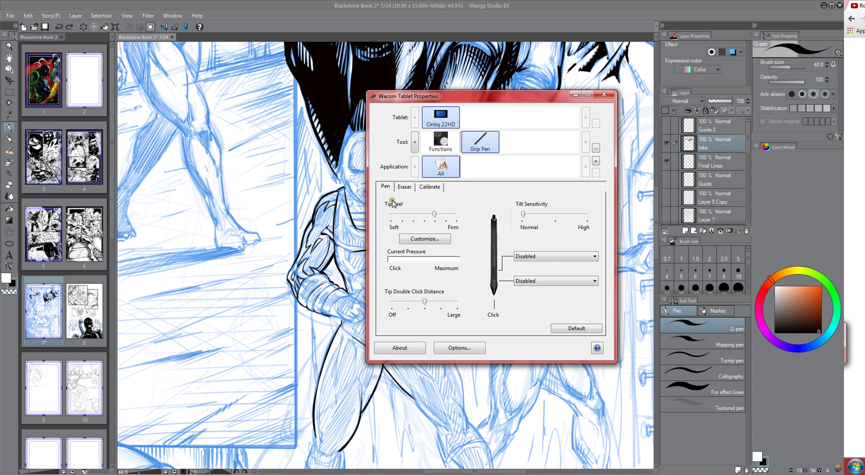
left_click_drag(434, 214, 381, 231)
left_click(381, 234)
left_click(380, 233)
left_click(575, 94)
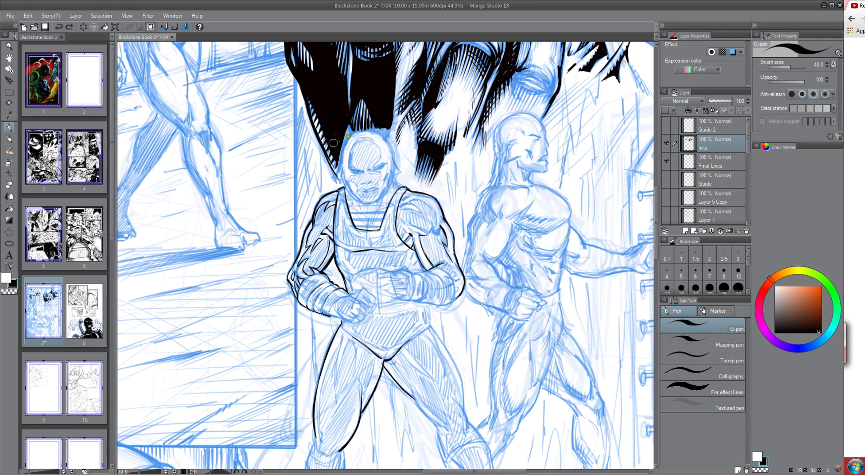
- Test the soft tip feel with thick G-pen squiggles and short strokes in the panel beside the masked figure
mouse_move(239, 201)
left_mouse_down()
mouse_move(232, 228)
mouse_move(212, 227)
mouse_move(222, 273)
left_mouse_up()
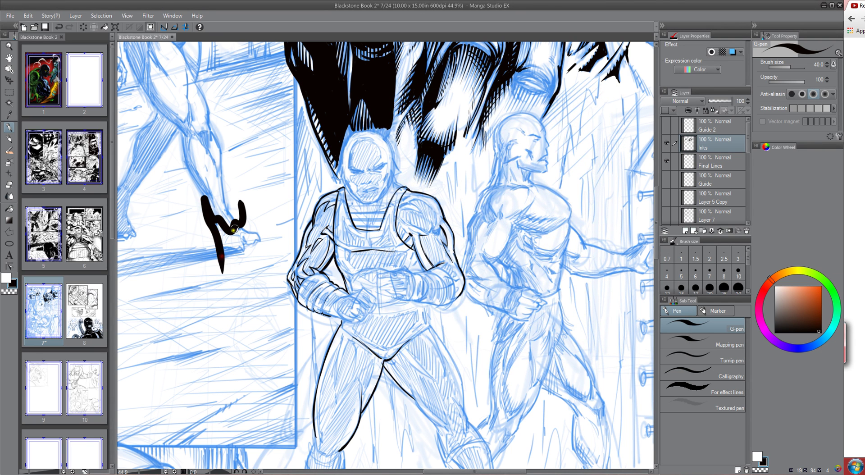
mouse_move(239, 242)
left_mouse_down()
mouse_move(230, 288)
mouse_move(251, 227)
mouse_move(233, 287)
left_mouse_up()
left_click_drag(255, 225, 244, 277)
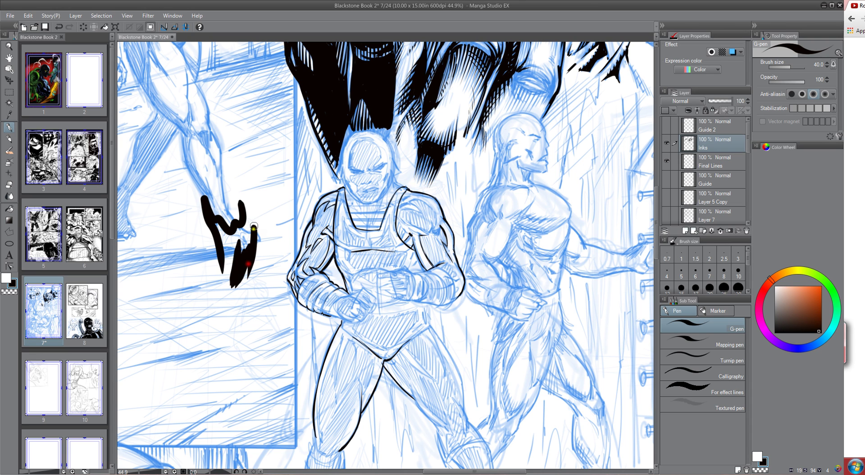
left_click_drag(255, 202, 253, 226)
mouse_move(248, 178)
left_mouse_down()
mouse_move(249, 198)
mouse_move(227, 192)
mouse_move(264, 224)
left_mouse_up()
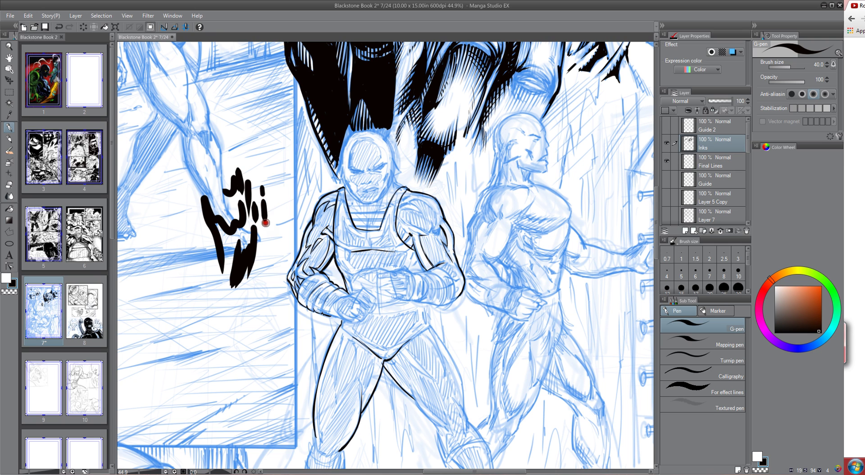
left_click_drag(273, 194, 271, 224)
mouse_move(208, 186)
left_mouse_down()
mouse_move(202, 251)
mouse_move(226, 193)
mouse_move(229, 227)
mouse_move(244, 168)
mouse_move(249, 264)
mouse_move(279, 196)
mouse_move(236, 293)
mouse_move(228, 294)
mouse_move(224, 254)
mouse_move(231, 293)
mouse_move(248, 276)
mouse_move(253, 305)
left_mouse_up()
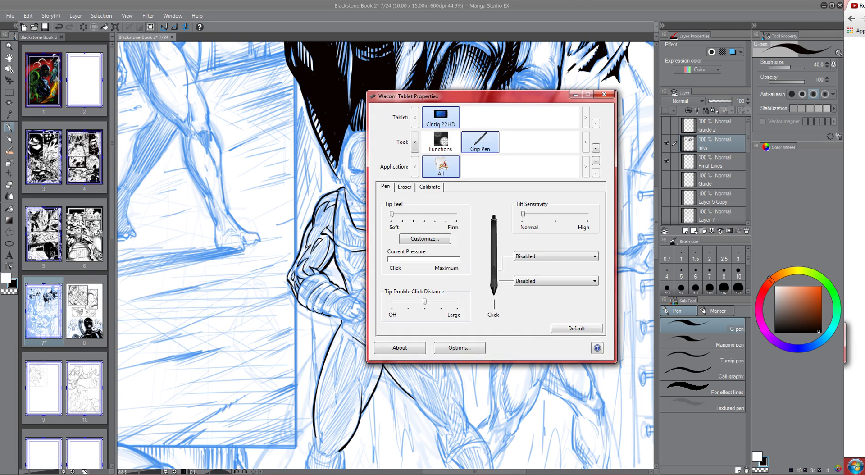
- Set the Grip Pen's Tip Feel one notch firmer than the middle and return to the Manga Studio canvas
left_click(435, 215)
left_click(597, 95)
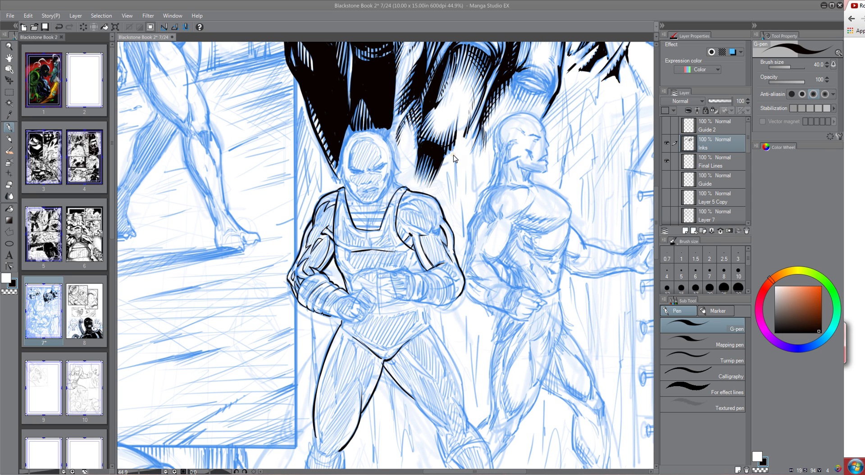
mouse_move(260, 169)
left_mouse_down()
mouse_move(260, 206)
mouse_move(252, 180)
mouse_move(228, 213)
mouse_move(235, 197)
mouse_move(239, 221)
mouse_move(250, 203)
mouse_move(253, 212)
mouse_move(261, 171)
left_mouse_up()
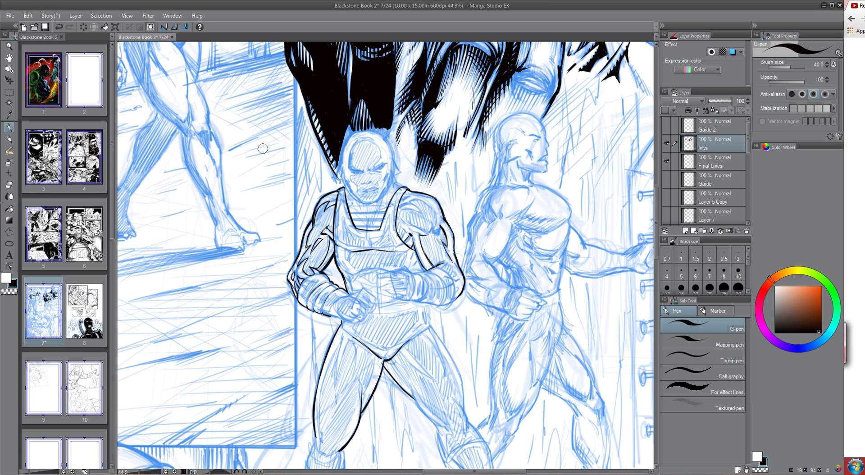
- With the G-pen, ink the masked figure's left thigh, covering its outer and inner contours and the muscle lines down to the knee
left_click(672, 323)
left_click(670, 325)
left_click_drag(424, 308, 428, 322)
mouse_move(428, 322)
left_mouse_down()
mouse_move(456, 369)
mouse_move(466, 425)
left_mouse_up()
left_click_drag(384, 360, 445, 427)
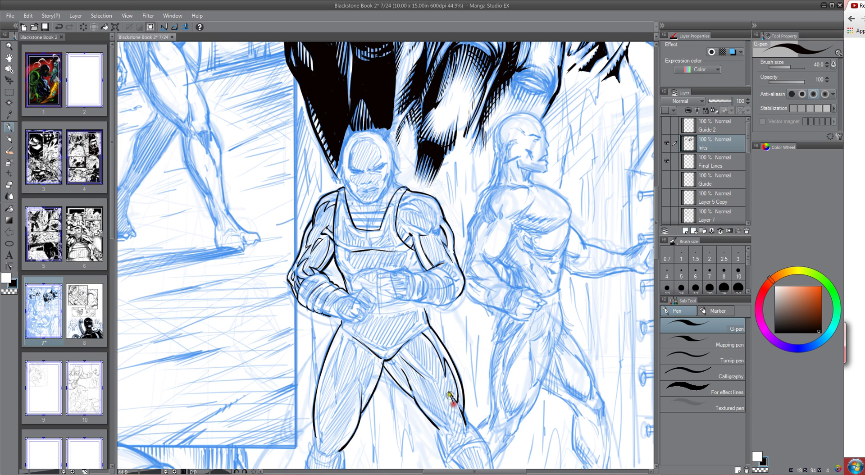
mouse_move(450, 395)
left_mouse_down()
mouse_move(464, 430)
mouse_move(480, 438)
left_mouse_up()
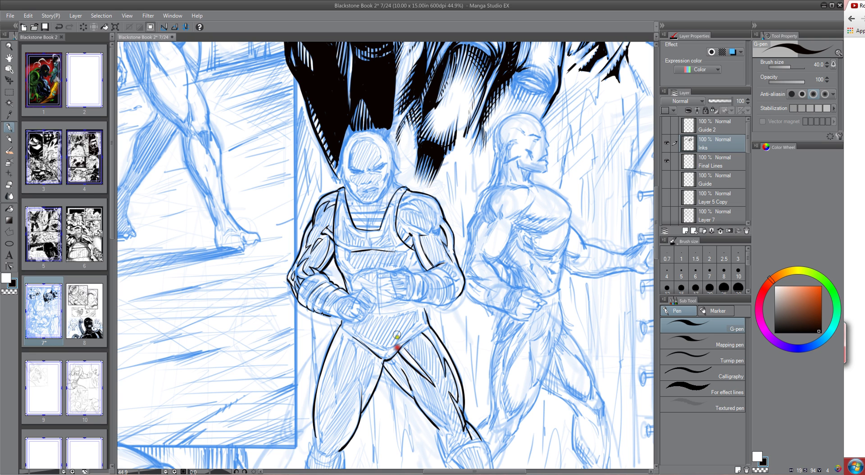
mouse_move(435, 392)
left_mouse_down()
mouse_move(443, 412)
mouse_move(437, 396)
left_mouse_up()
mouse_move(387, 361)
left_mouse_down()
mouse_move(442, 420)
mouse_move(432, 411)
mouse_move(442, 411)
mouse_move(453, 438)
mouse_move(438, 427)
mouse_move(447, 455)
left_mouse_up()
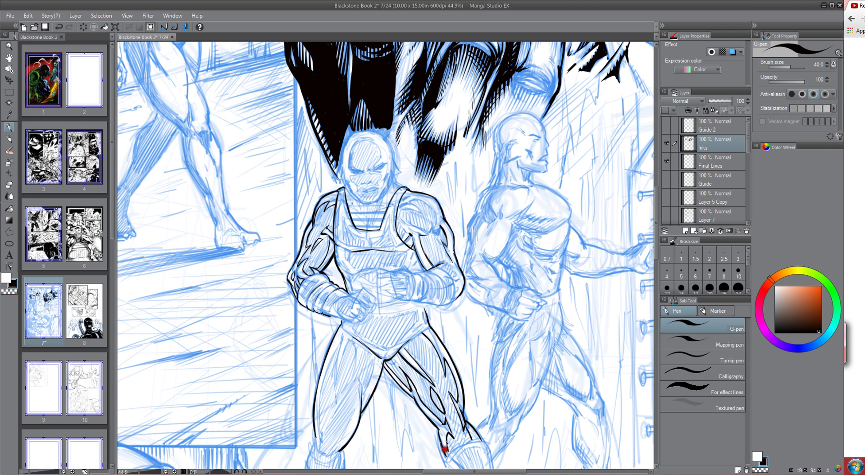
- Ink the top edge and both sides of the masked figure's left boot, and add detail strokes at the knee and inner thigh
scroll(650, 251, "down", 6)
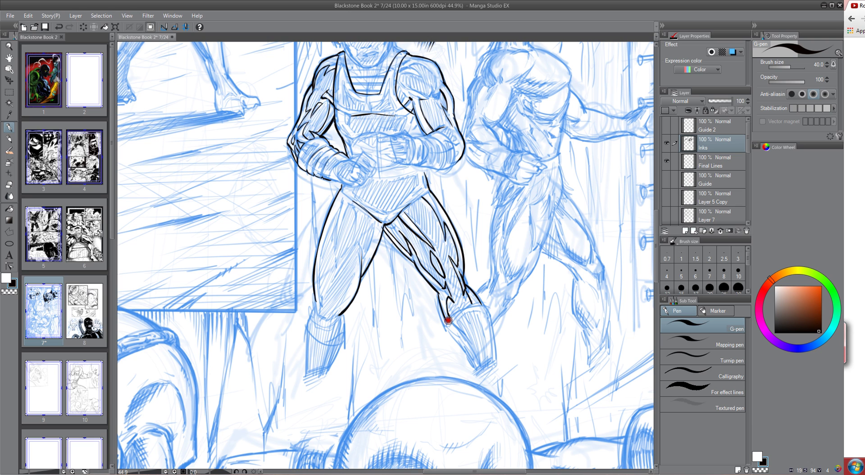
left_click_drag(448, 321, 484, 299)
left_click_drag(481, 301, 494, 359)
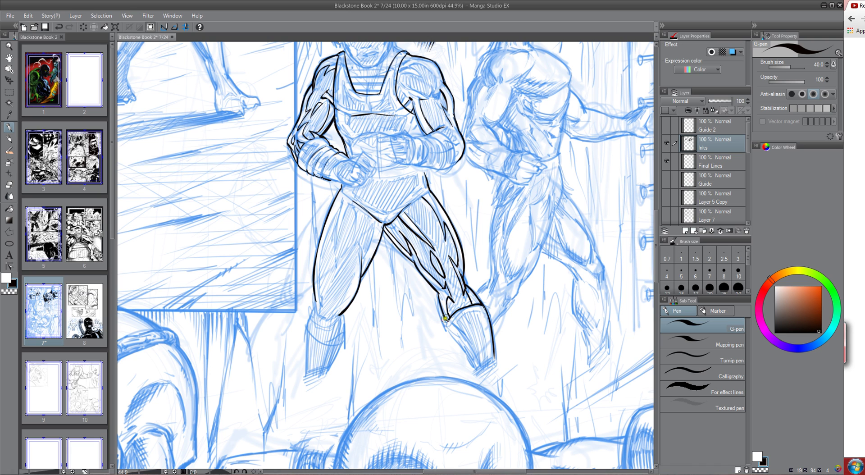
left_click_drag(450, 329, 474, 370)
left_click_drag(459, 289, 456, 305)
mouse_move(399, 235)
left_mouse_down()
mouse_move(406, 247)
mouse_move(397, 250)
mouse_move(385, 223)
mouse_move(391, 245)
left_mouse_up()
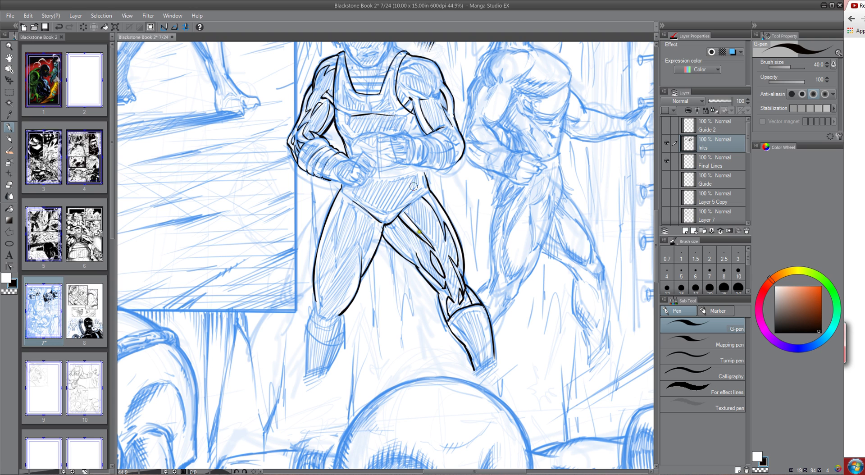
mouse_move(418, 268)
left_mouse_down()
mouse_move(411, 245)
mouse_move(386, 229)
mouse_move(409, 254)
mouse_move(407, 236)
mouse_move(418, 259)
left_mouse_up()
- Extend the Brush size palette to show sizes up to 100, and open the G-pen's Tool Settings window over the middle of the canvas
left_click_drag(704, 292, 704, 313)
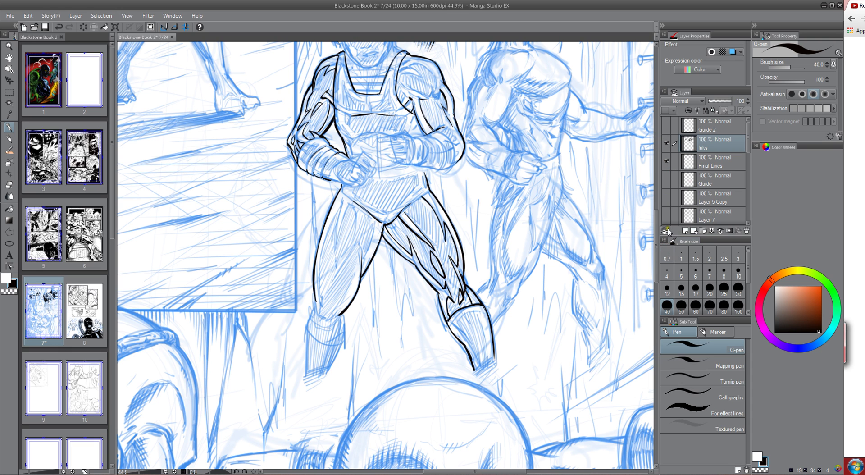
left_click(173, 16)
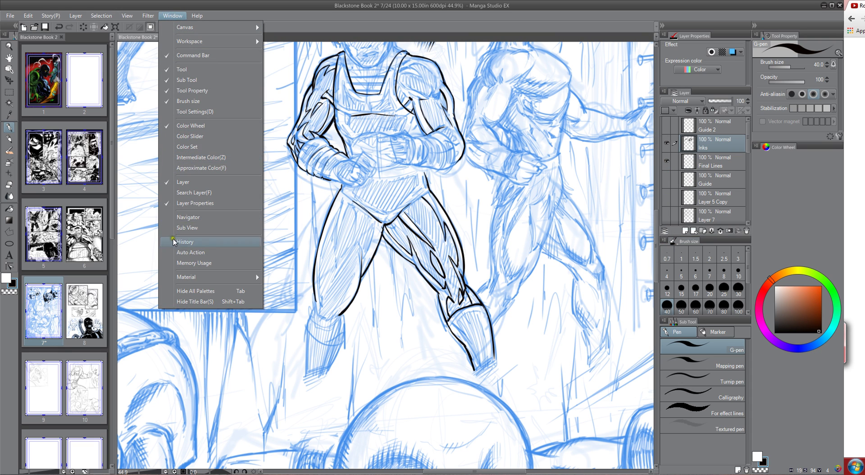
left_click(180, 112)
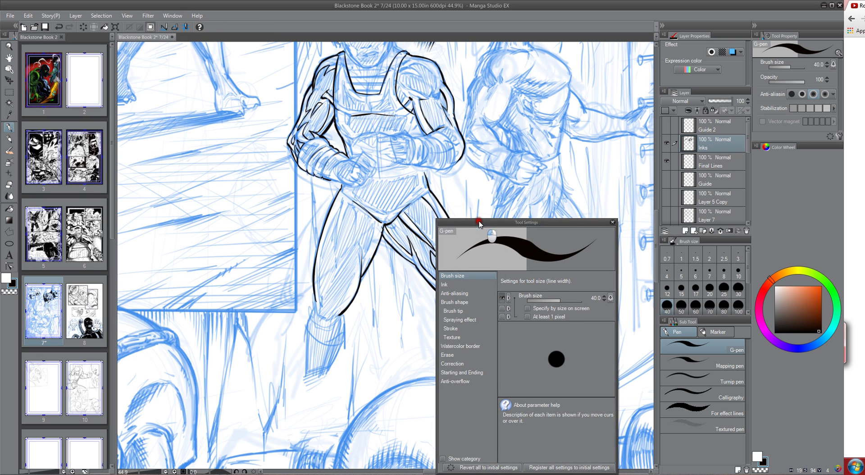
left_click_drag(482, 222, 382, 127)
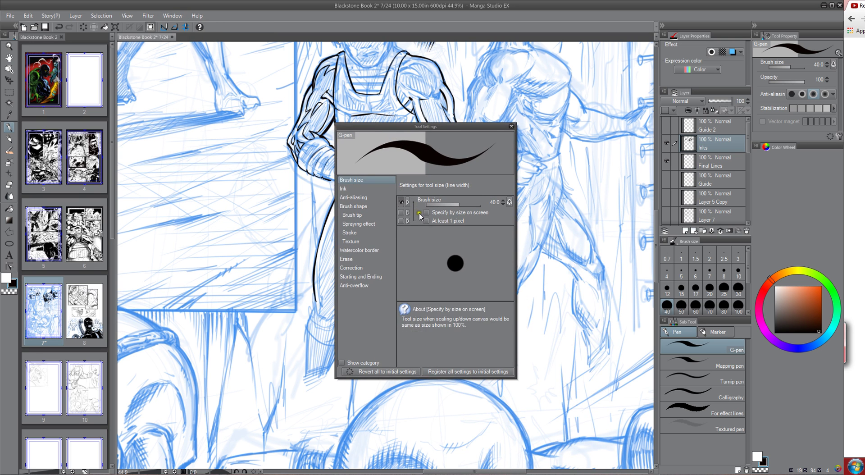
- Widen the G-pen's Tool Settings window, review its Brush shape, Brush tip, Spraying effect, Stroke, Texture, Anti-aliasing and Ink settings, and close it
left_click(341, 207)
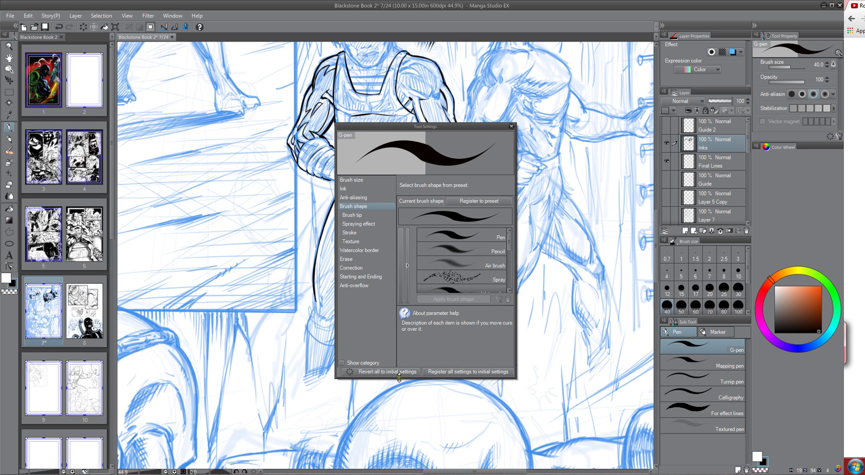
left_click_drag(336, 307, 220, 314)
left_click_drag(299, 193, 289, 214)
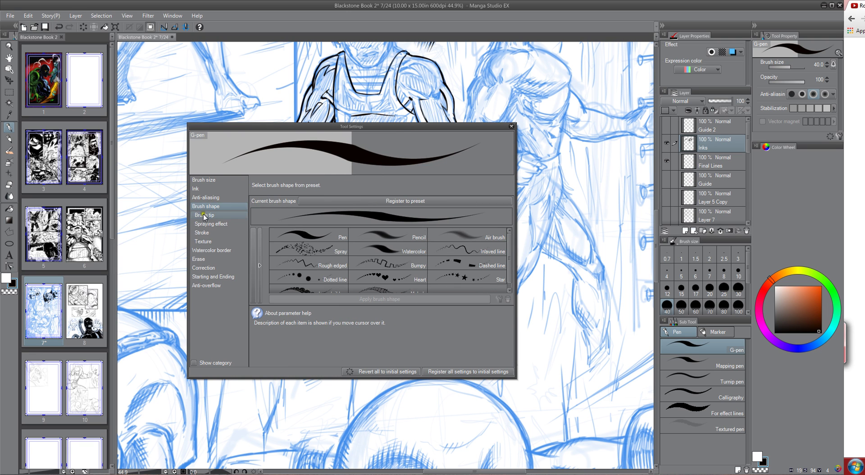
left_click(203, 216)
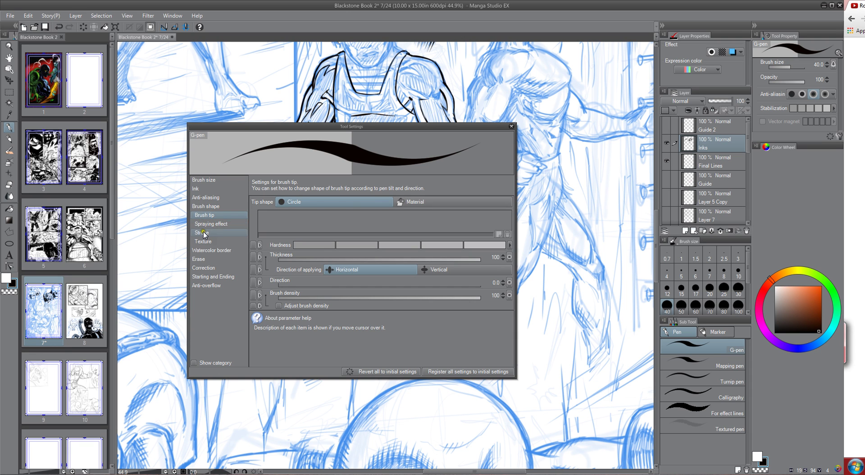
left_click(203, 224)
left_click(202, 233)
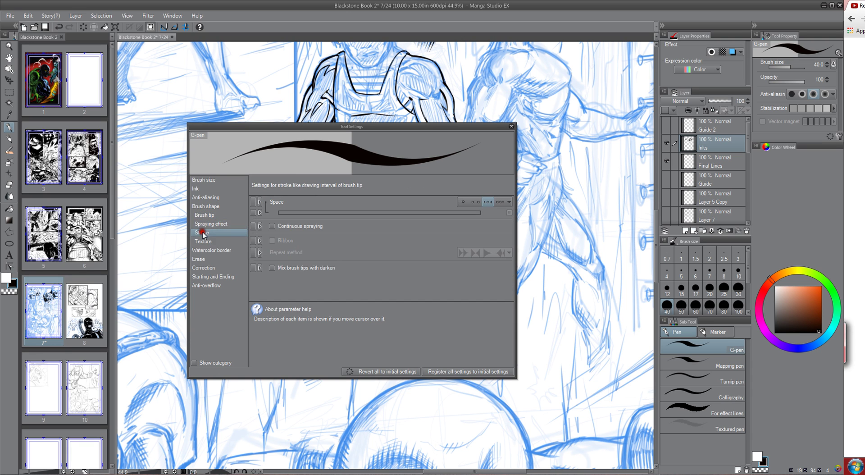
left_click(202, 242)
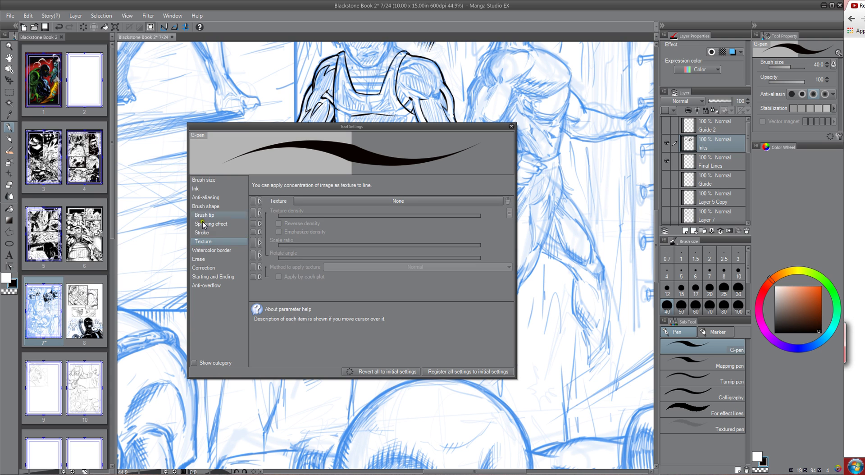
left_click(199, 198)
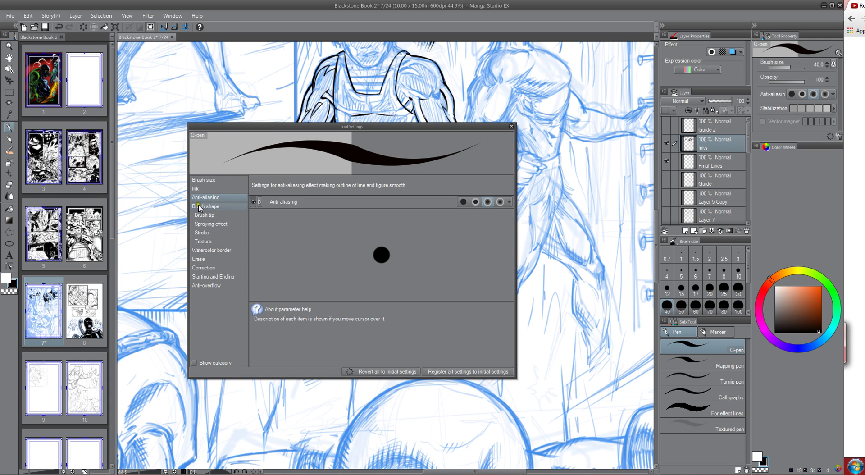
left_click(196, 189)
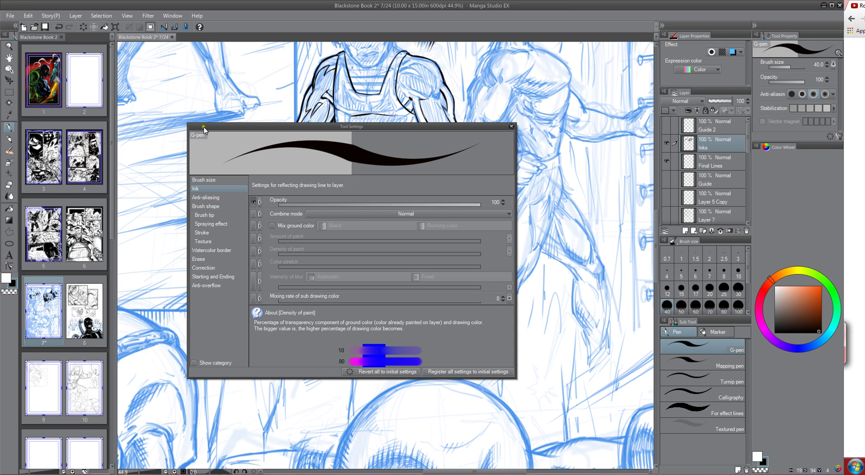
left_click(512, 126)
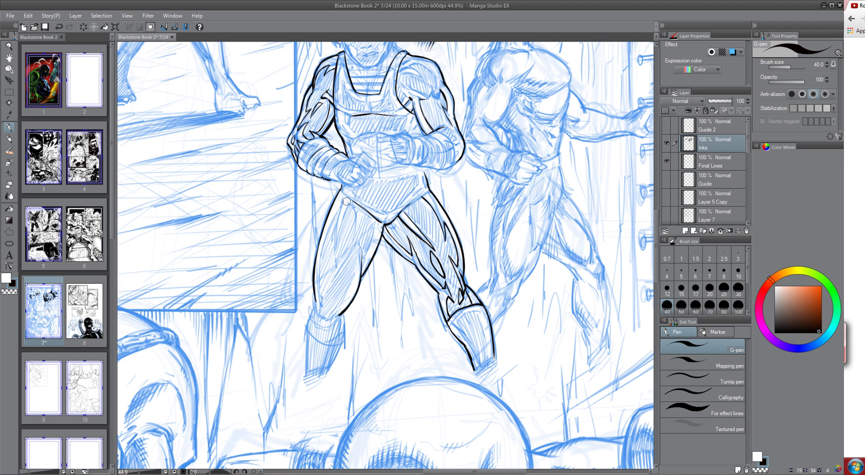
- Reduce the G-pen's brush size to 25 and ink the muscle contour lines inside the masked figure's right thigh
key("bracketleft")
key("bracketleft")
left_click_drag(339, 207, 317, 276)
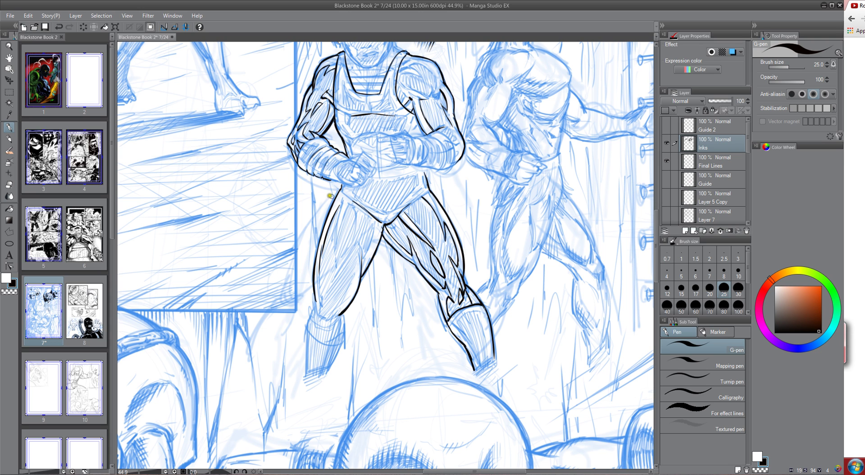
key("ctrl+z")
left_click_drag(322, 247, 324, 291)
mouse_move(357, 250)
left_mouse_down()
mouse_move(351, 289)
mouse_move(357, 239)
mouse_move(360, 258)
mouse_move(375, 216)
mouse_move(356, 219)
mouse_move(351, 244)
mouse_move(362, 215)
mouse_move(349, 203)
mouse_move(334, 259)
mouse_move(336, 212)
left_mouse_up()
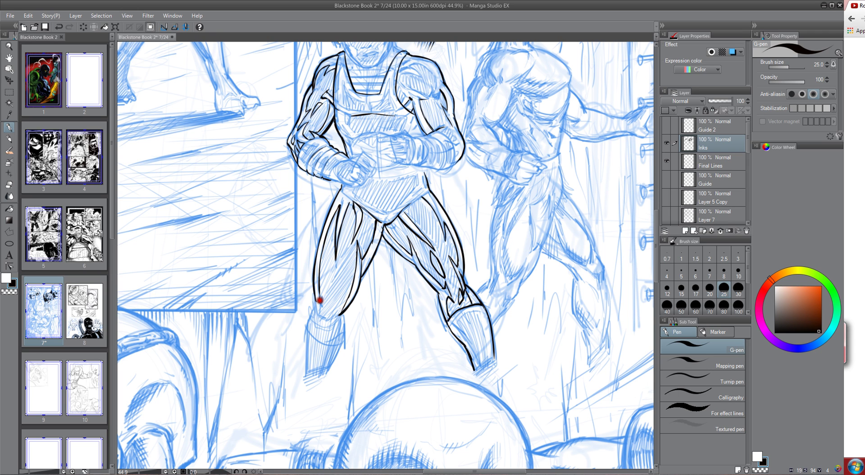
- Ink the lower edge of the masked figure's right knee and both sides of the right boot
mouse_move(320, 300)
left_mouse_down()
mouse_move(336, 306)
mouse_move(321, 307)
mouse_move(342, 329)
mouse_move(342, 318)
mouse_move(341, 345)
mouse_move(343, 316)
mouse_move(334, 354)
left_mouse_up()
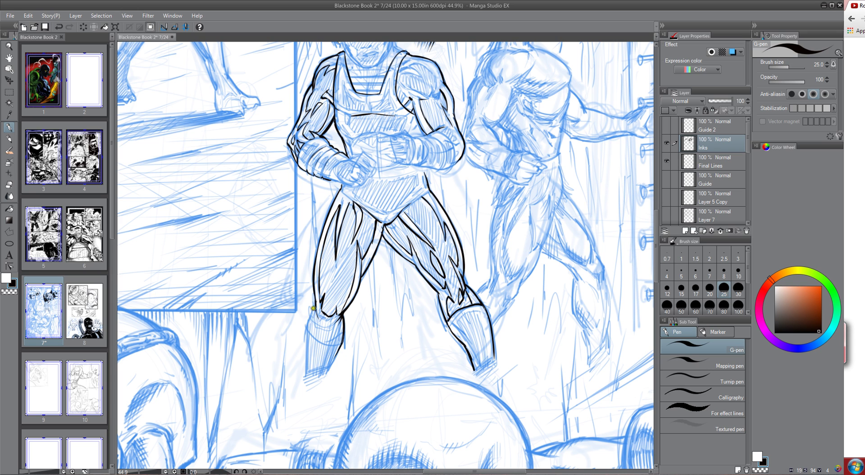
key("ctrl+z")
left_click_drag(313, 308, 303, 371)
- Try a patch of tapered hatching and cross-hatching with the G-pen in the empty area between the masked figure's boots
left_click_drag(404, 359, 361, 401)
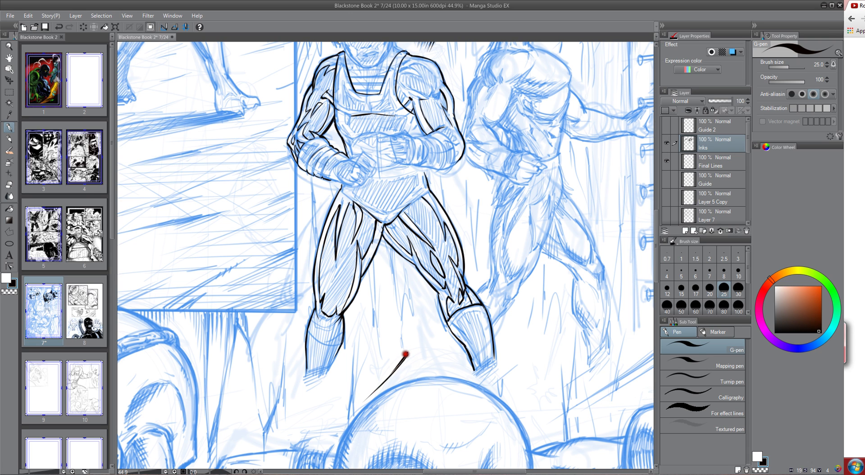
left_click_drag(406, 354, 358, 404)
left_click_drag(386, 373, 363, 396)
left_click_drag(387, 369, 356, 400)
mouse_move(398, 351)
left_mouse_down()
mouse_move(357, 397)
mouse_move(397, 344)
mouse_move(356, 396)
left_mouse_up()
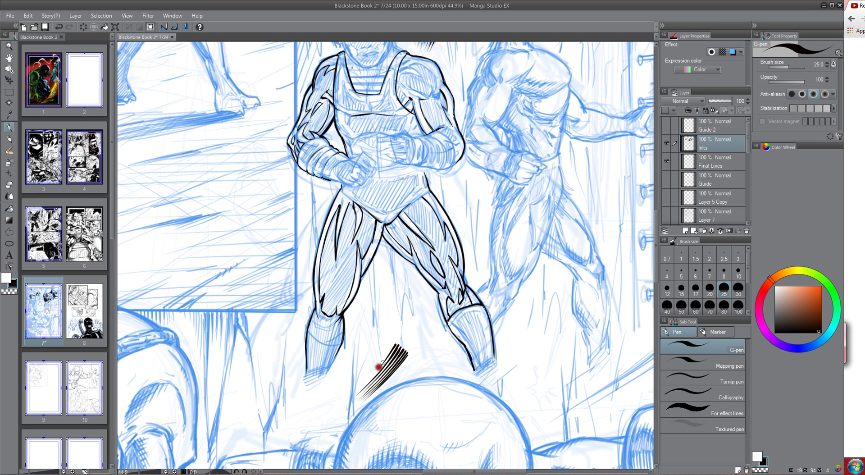
left_click_drag(377, 370, 347, 399)
left_click_drag(369, 369, 351, 390)
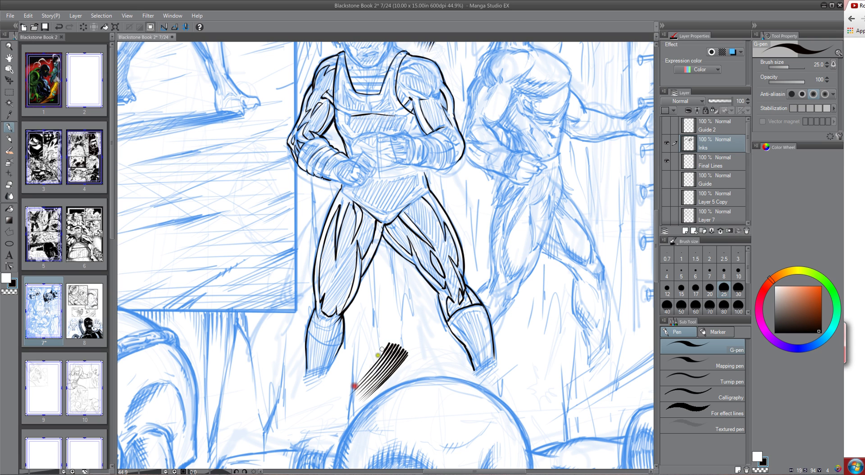
left_click_drag(381, 349, 350, 387)
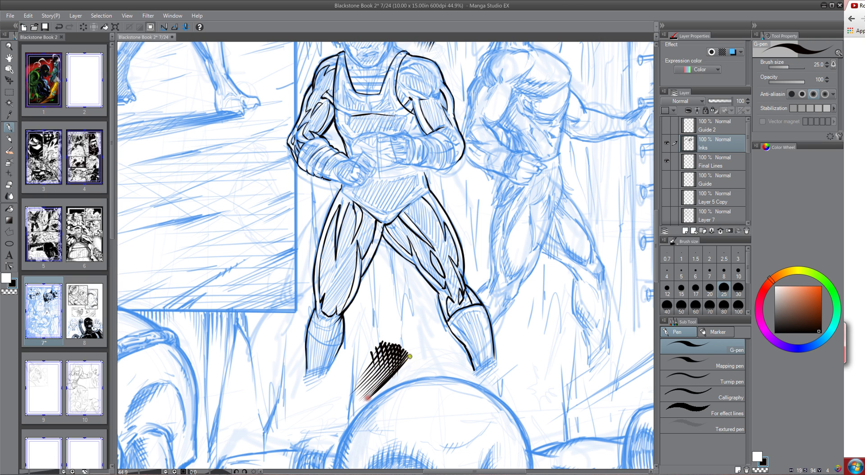
mouse_move(412, 358)
left_mouse_down()
mouse_move(372, 401)
mouse_move(370, 418)
left_mouse_up()
left_click_drag(405, 389, 375, 418)
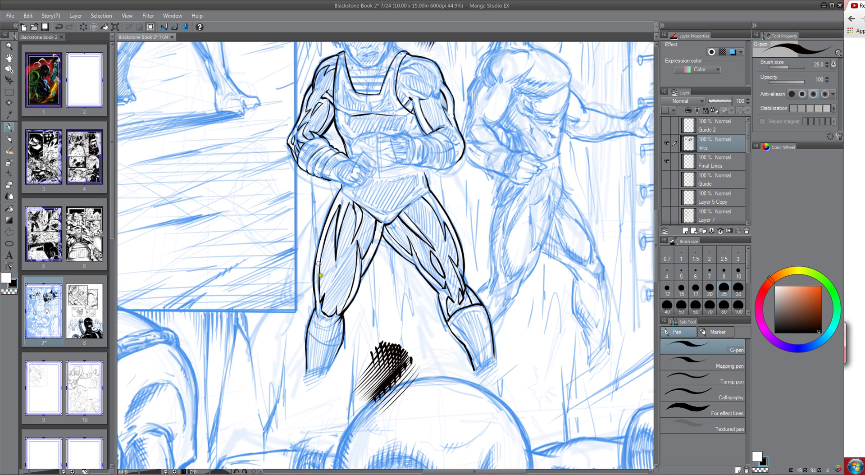
- Try a looping variable-width stroke beside the masked figure's right boot, undo it, and remove the test hatching between the boots
mouse_move(290, 325)
left_mouse_down()
mouse_move(241, 373)
mouse_move(252, 360)
mouse_move(240, 297)
left_mouse_up()
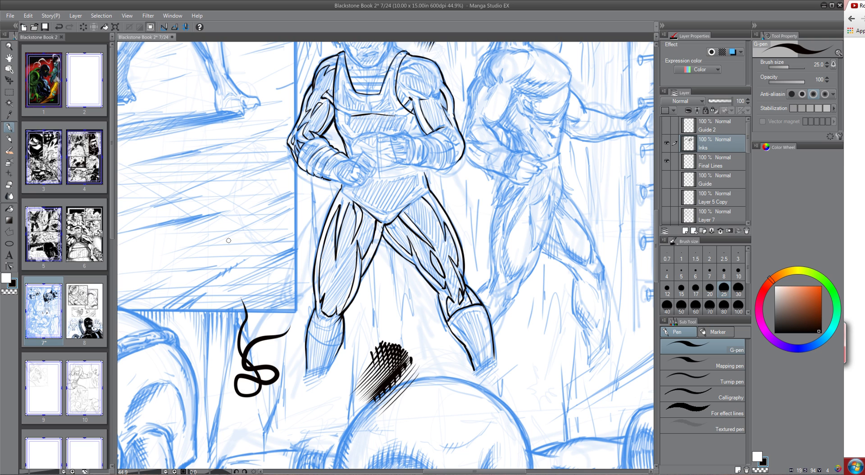
key("ctrl+z")
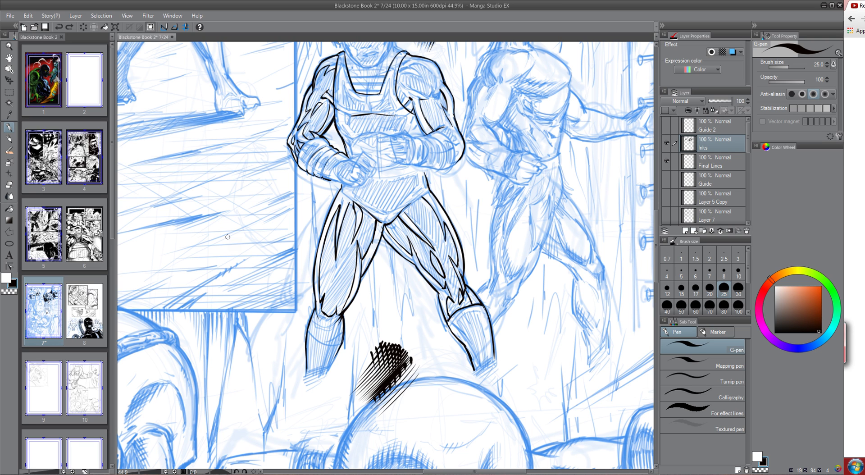
mouse_move(379, 344)
left_mouse_down()
mouse_move(350, 399)
mouse_move(382, 324)
mouse_move(383, 342)
mouse_move(345, 418)
mouse_move(395, 354)
mouse_move(392, 395)
mouse_move(421, 369)
left_mouse_up()
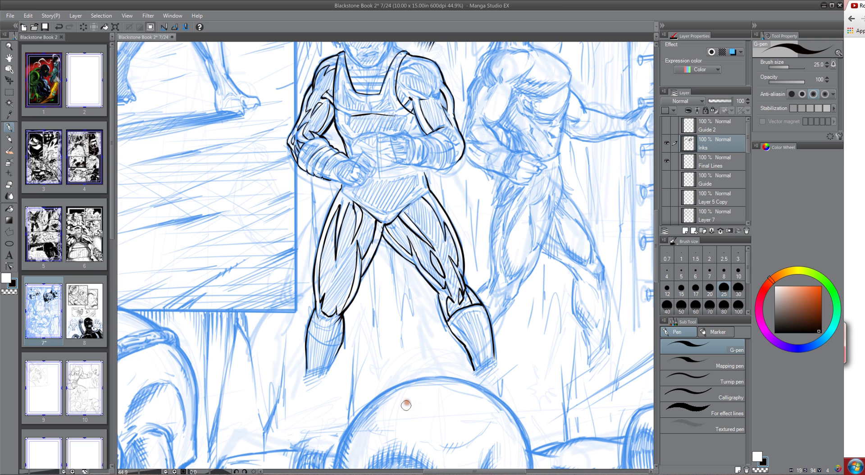
- Switch to the Mapping pen at size 30, try hatching and cross-hatching between the masked figure's boots, and remove the test strokes
left_click(684, 360)
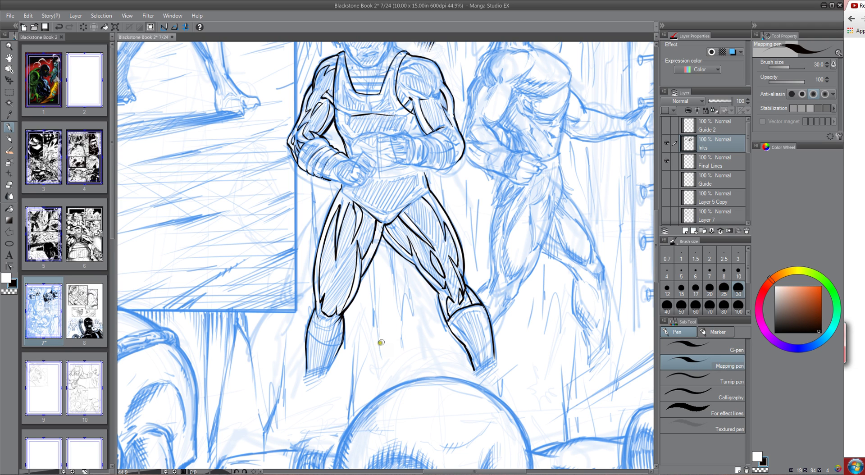
left_click_drag(382, 339, 349, 399)
mouse_move(378, 330)
left_mouse_down()
mouse_move(337, 403)
mouse_move(380, 337)
mouse_move(360, 407)
left_mouse_up()
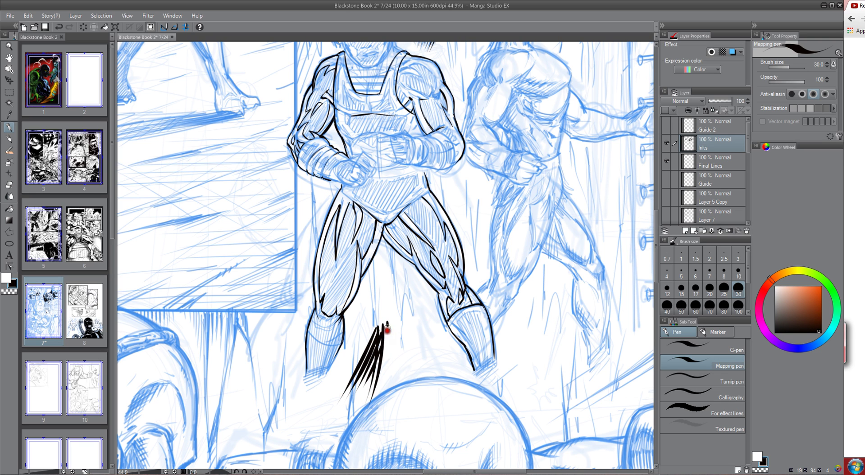
mouse_move(390, 322)
left_mouse_down()
mouse_move(367, 414)
mouse_move(391, 407)
mouse_move(411, 323)
left_mouse_up()
mouse_move(369, 388)
left_mouse_down()
mouse_move(413, 338)
mouse_move(414, 352)
left_mouse_up()
left_click_drag(394, 384, 376, 411)
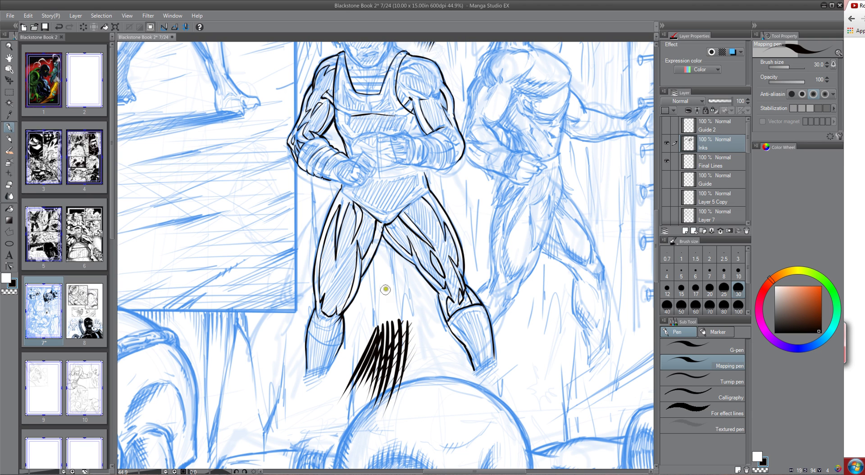
mouse_move(373, 336)
left_mouse_down()
mouse_move(354, 381)
mouse_move(368, 363)
mouse_move(353, 402)
mouse_move(378, 368)
mouse_move(360, 416)
mouse_move(405, 333)
mouse_move(414, 346)
mouse_move(397, 384)
left_mouse_up()
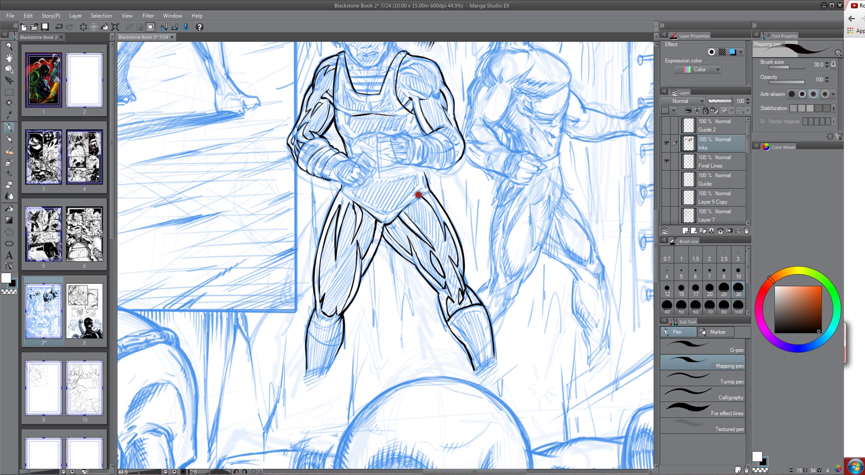
- With the Mapping pen, ink the masked figure's left hip edge and the outline and finger lines of his right fist
mouse_move(418, 195)
left_mouse_down()
mouse_move(425, 191)
mouse_move(410, 201)
left_mouse_up()
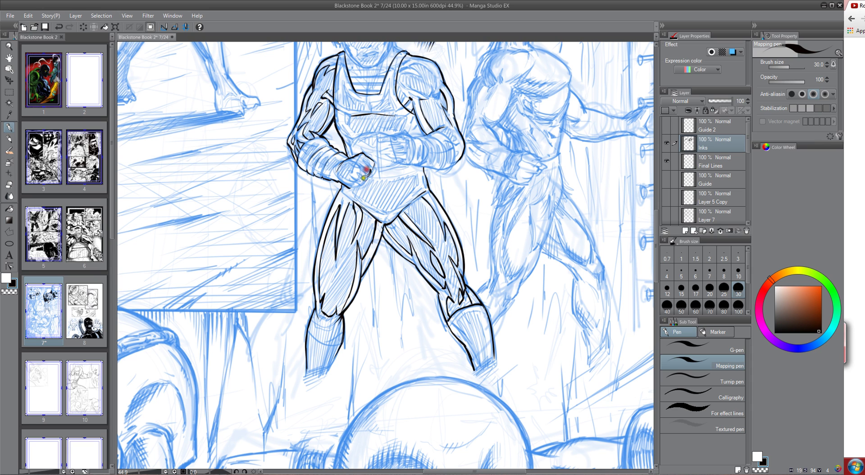
left_click_drag(373, 167, 364, 175)
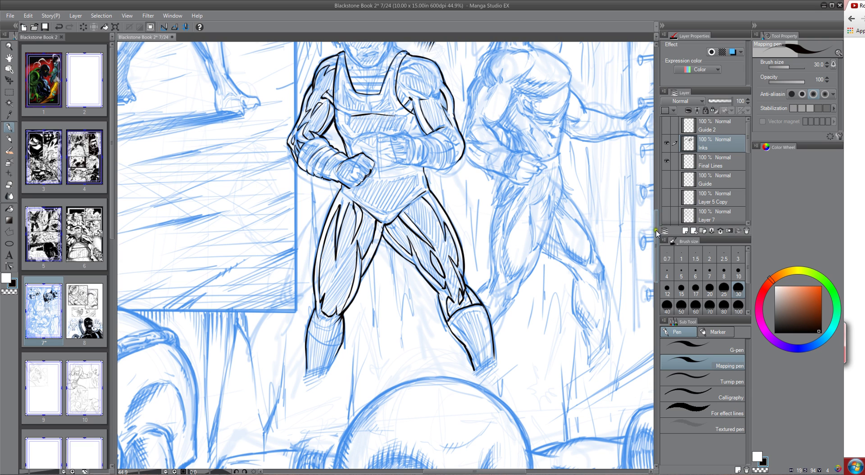
- Ink the crease lines on the upper knuckle of the giant clawed hand's finger above the masked figure
scroll(658, 207, "up", 6)
scroll(659, 185, "up", 2)
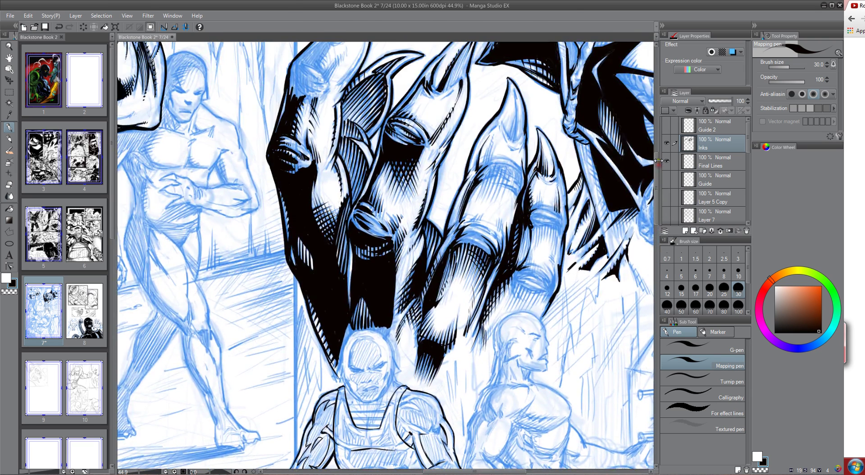
left_click_drag(485, 178, 506, 179)
left_click_drag(496, 174, 517, 182)
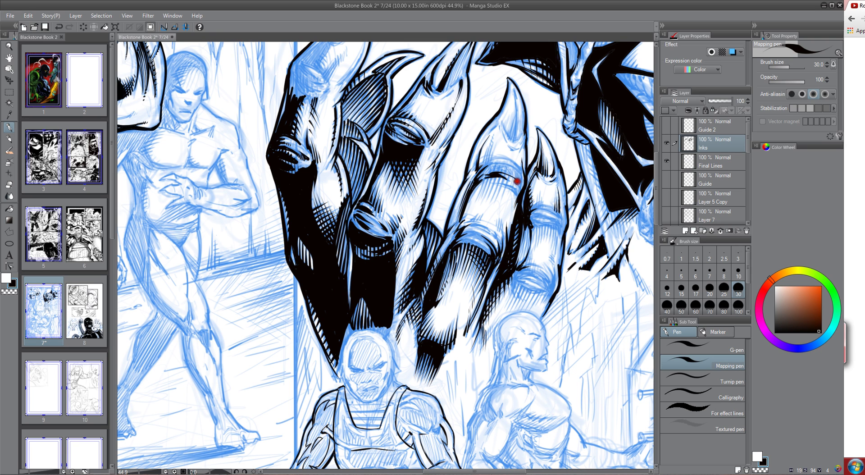